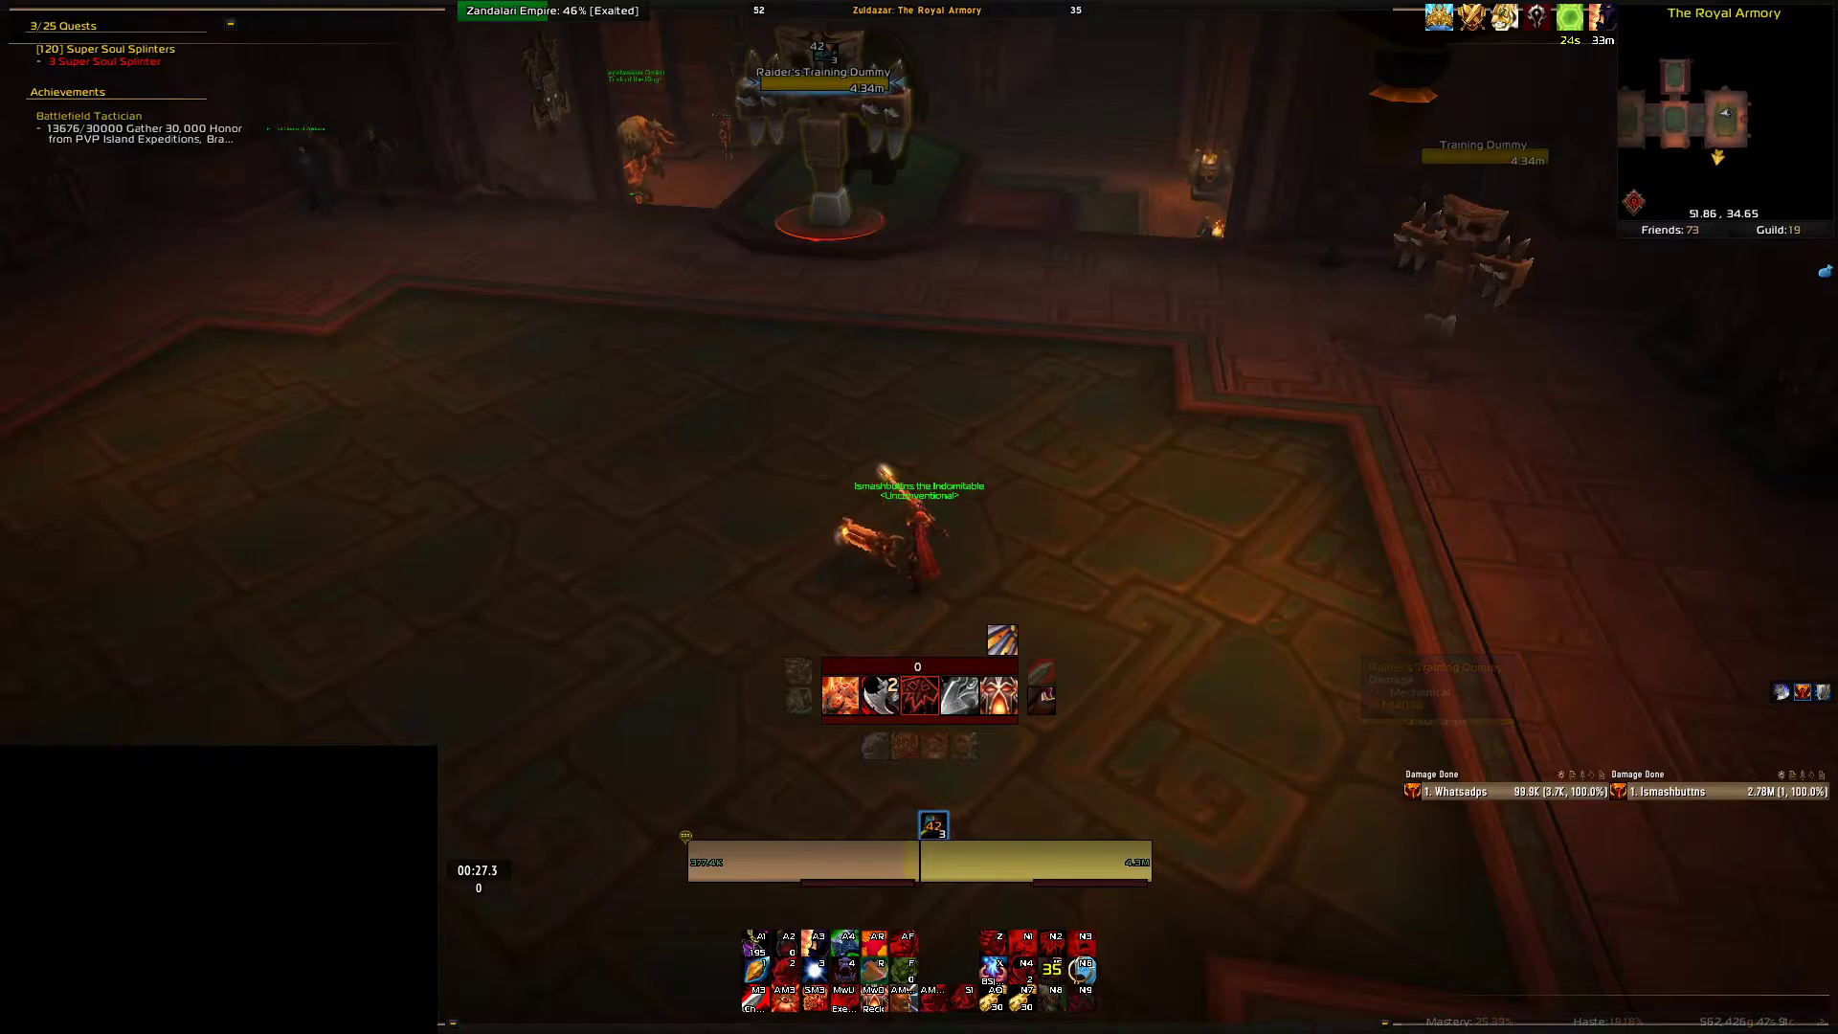
- Switch to iCUE, select the Default profile and open the Scimitar Pro RGB mouse's configuration
key("alt+Tab")
left_click_drag(1105, 534, 1087, 210)
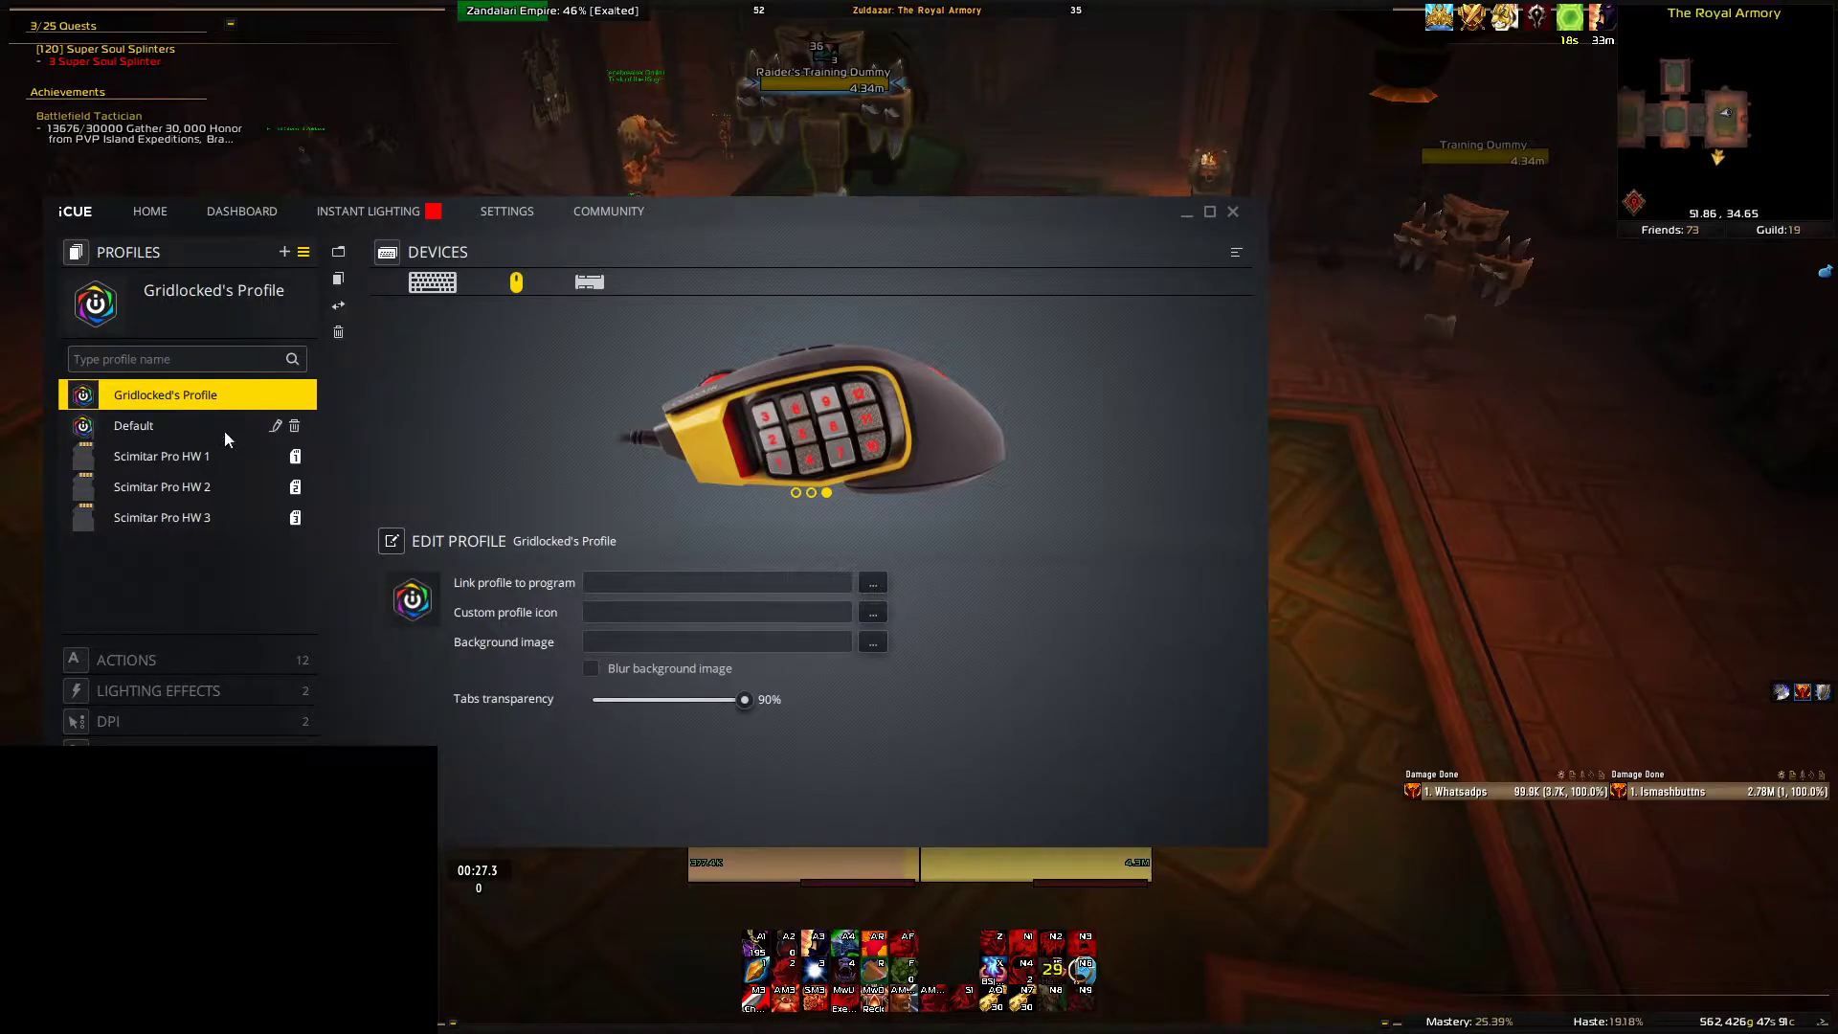
left_click(174, 423)
left_click(150, 211)
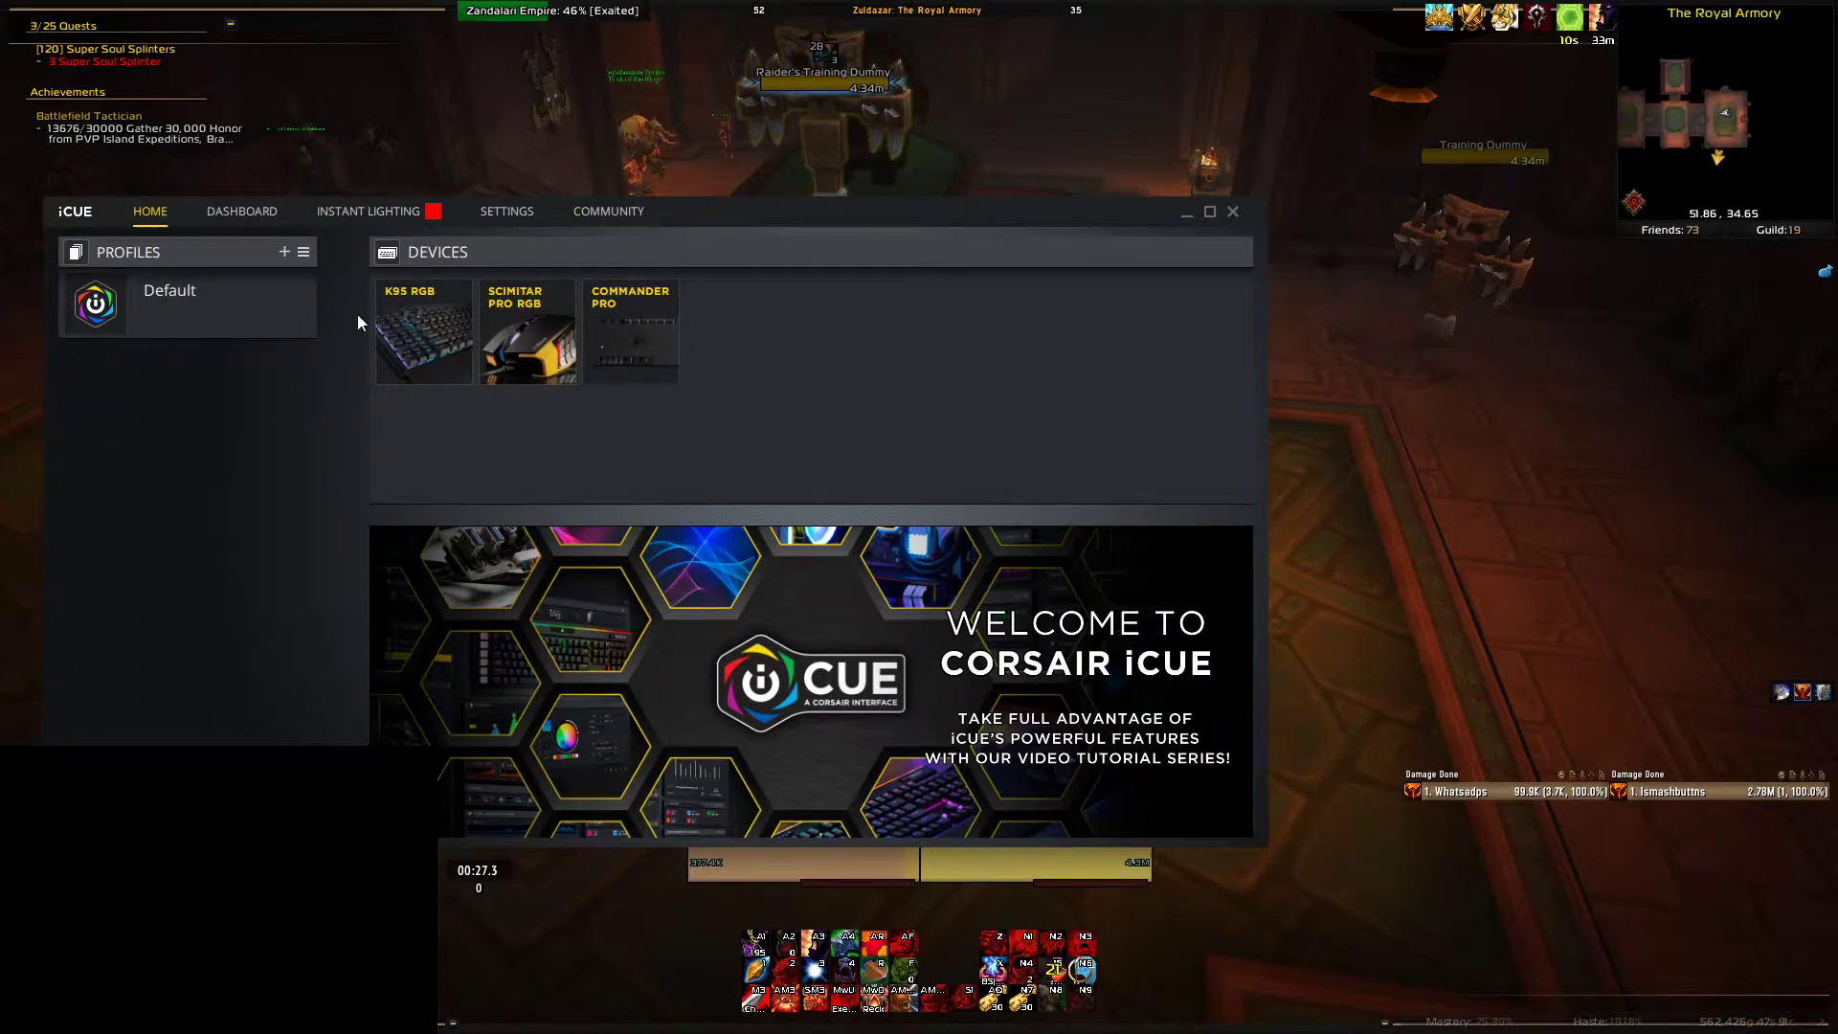
left_click(536, 327)
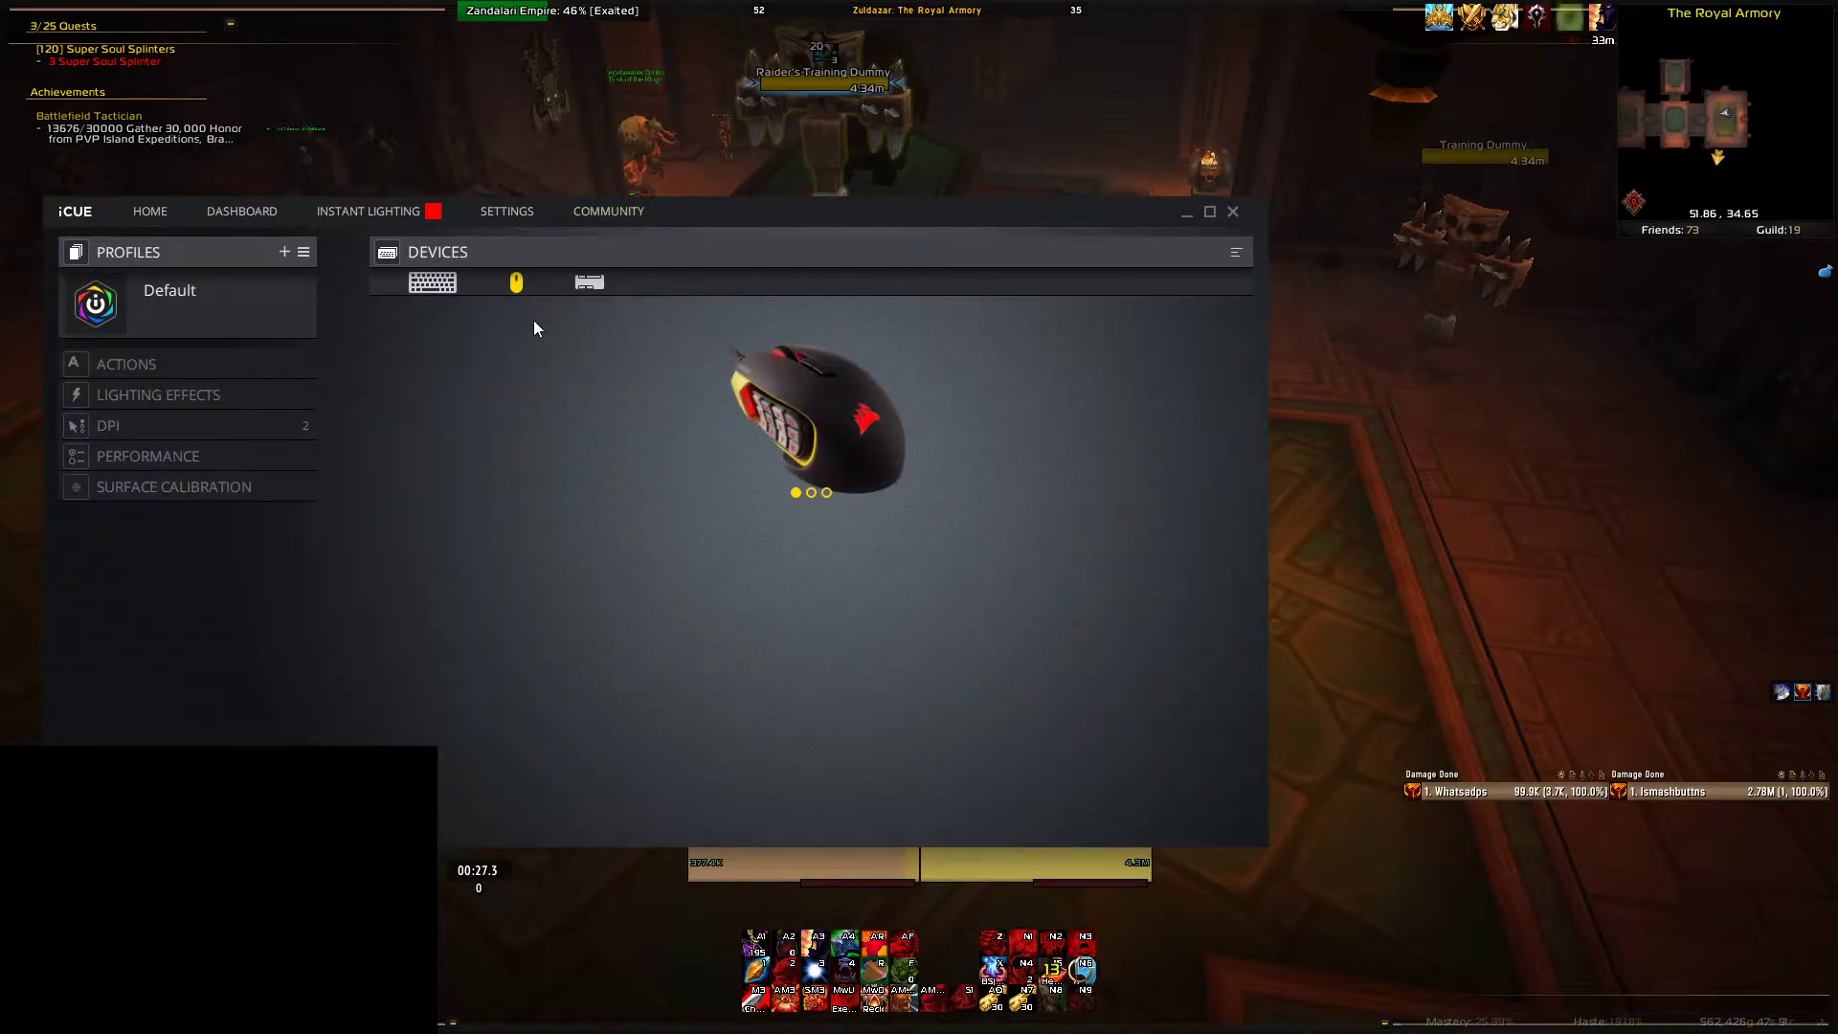
- Check the actions of the Default profile, and activate the custom profile listed directly above it
left_click(119, 359)
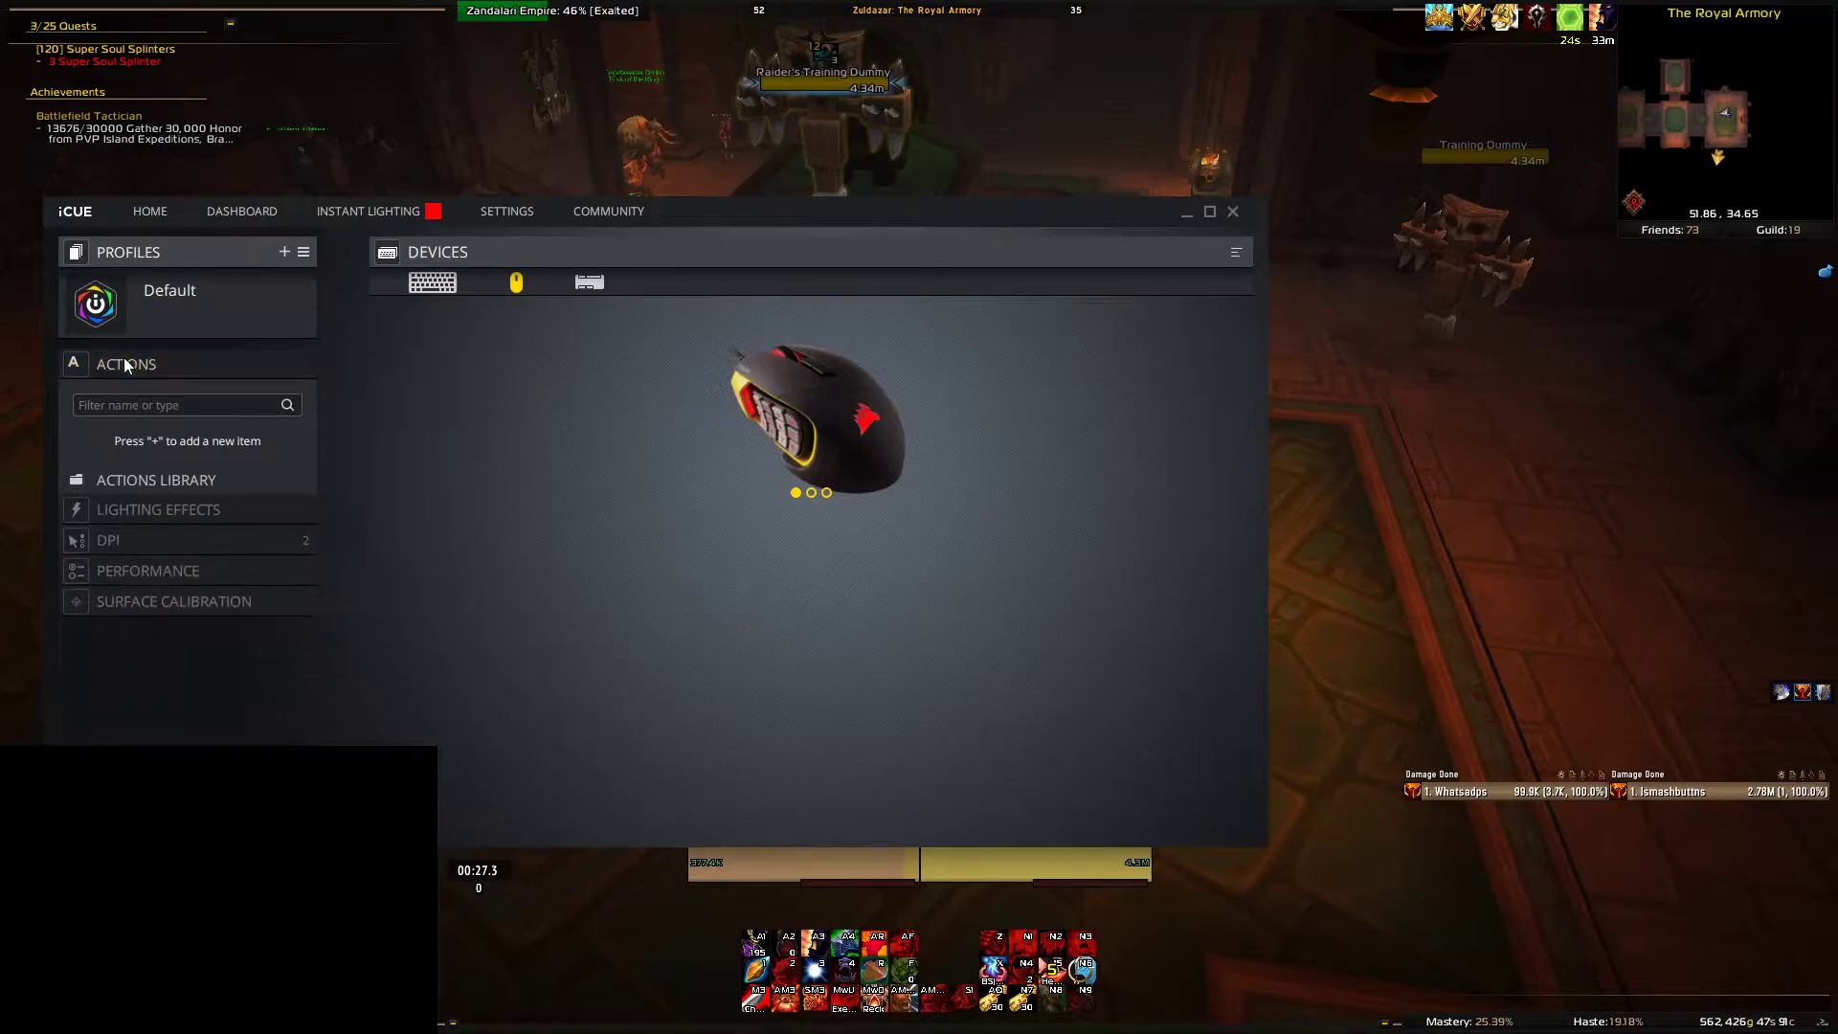
left_click(124, 358)
left_click(182, 292)
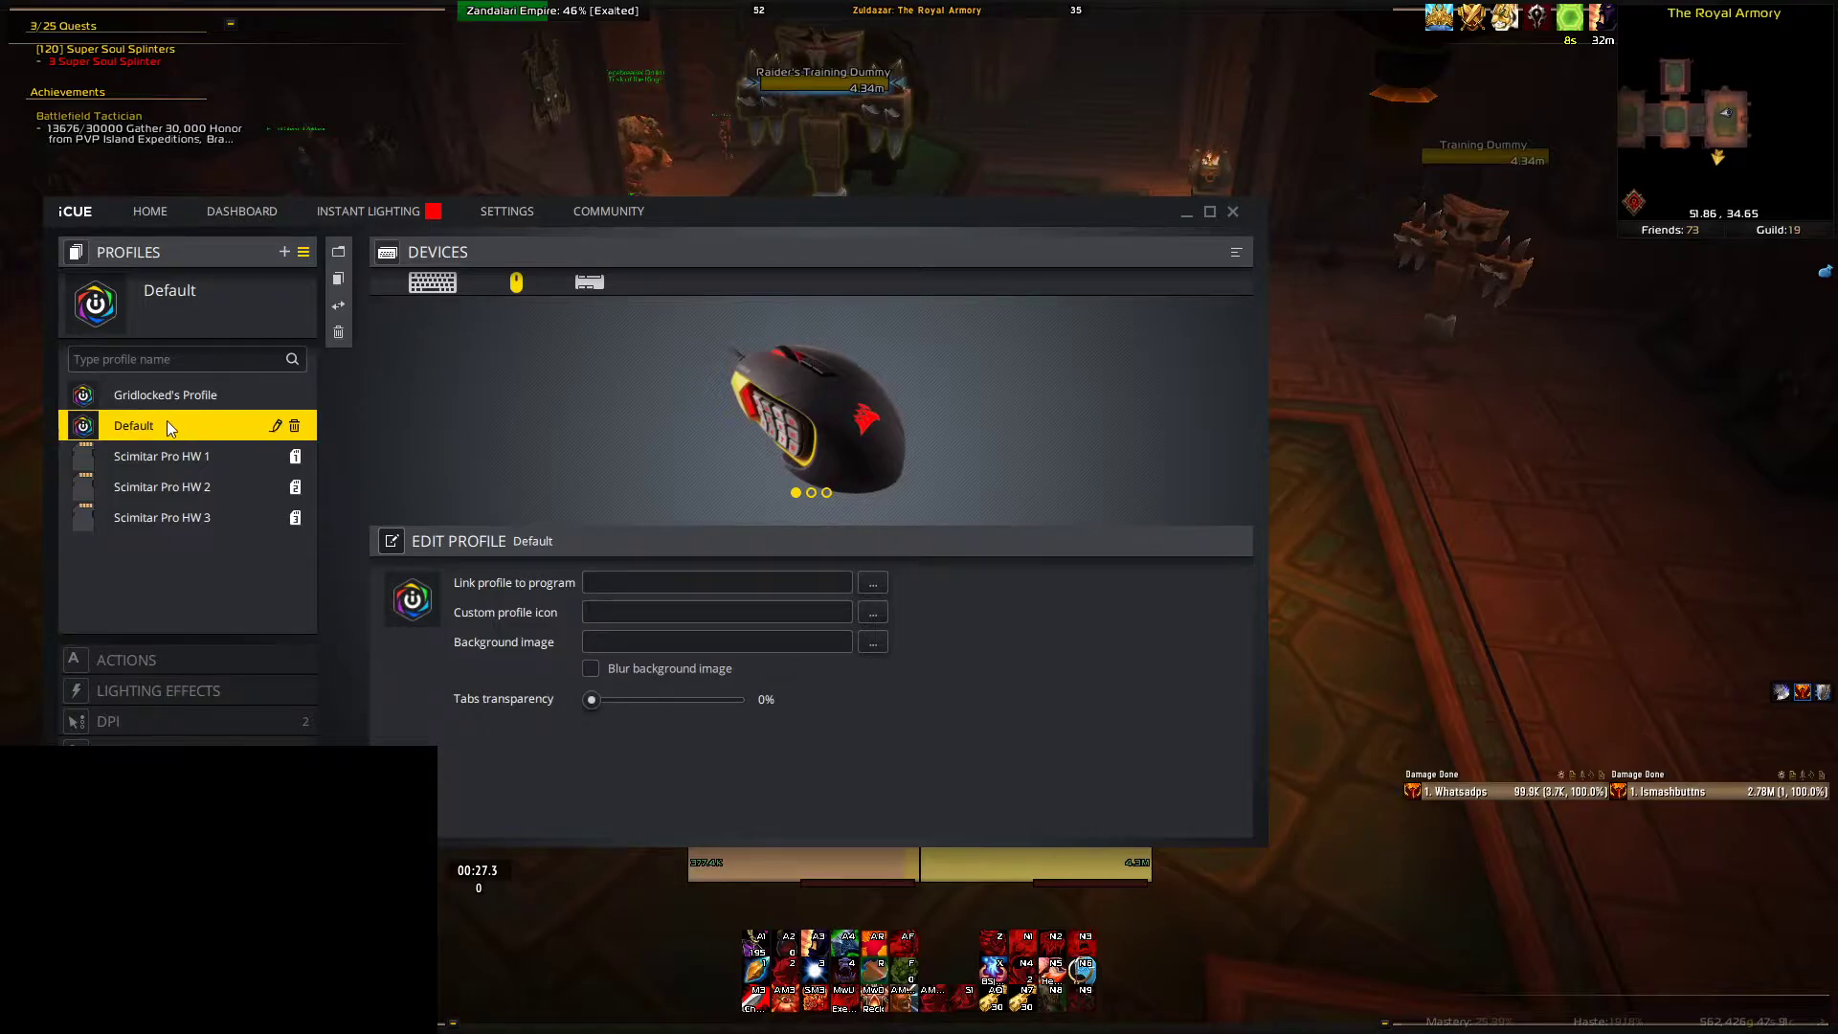
left_click(148, 403)
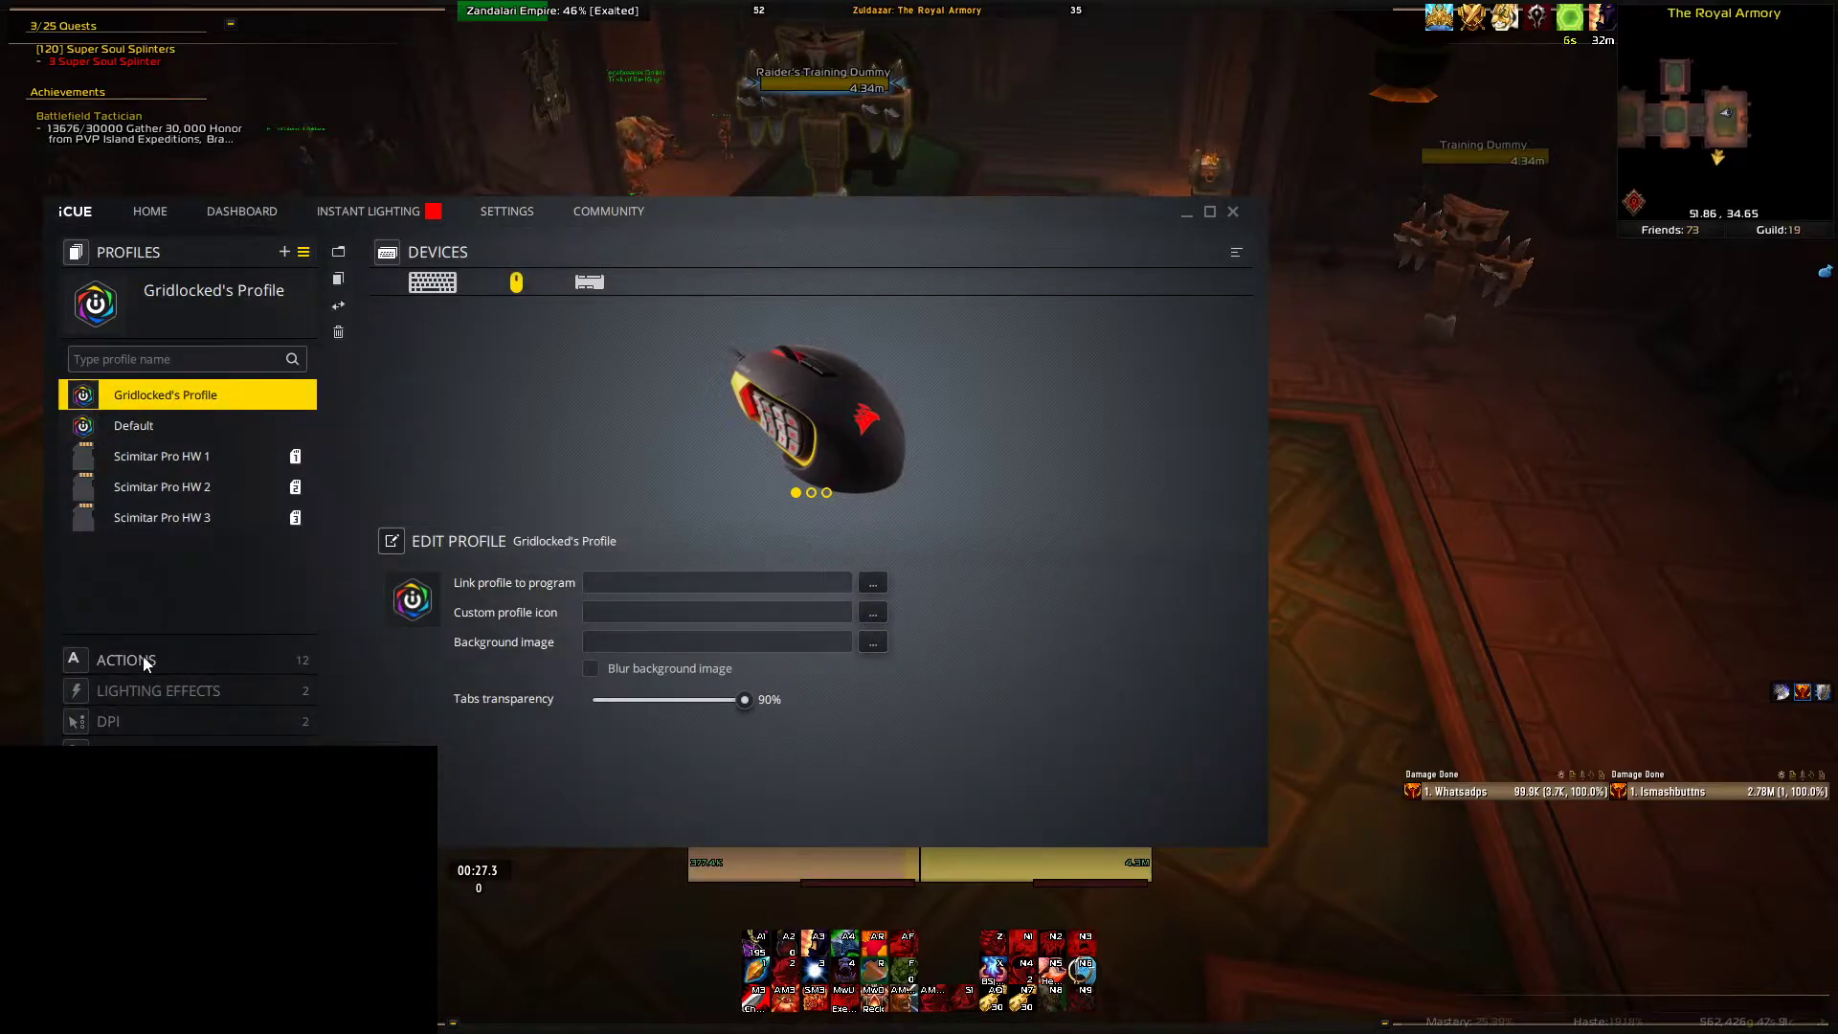
left_click(145, 434)
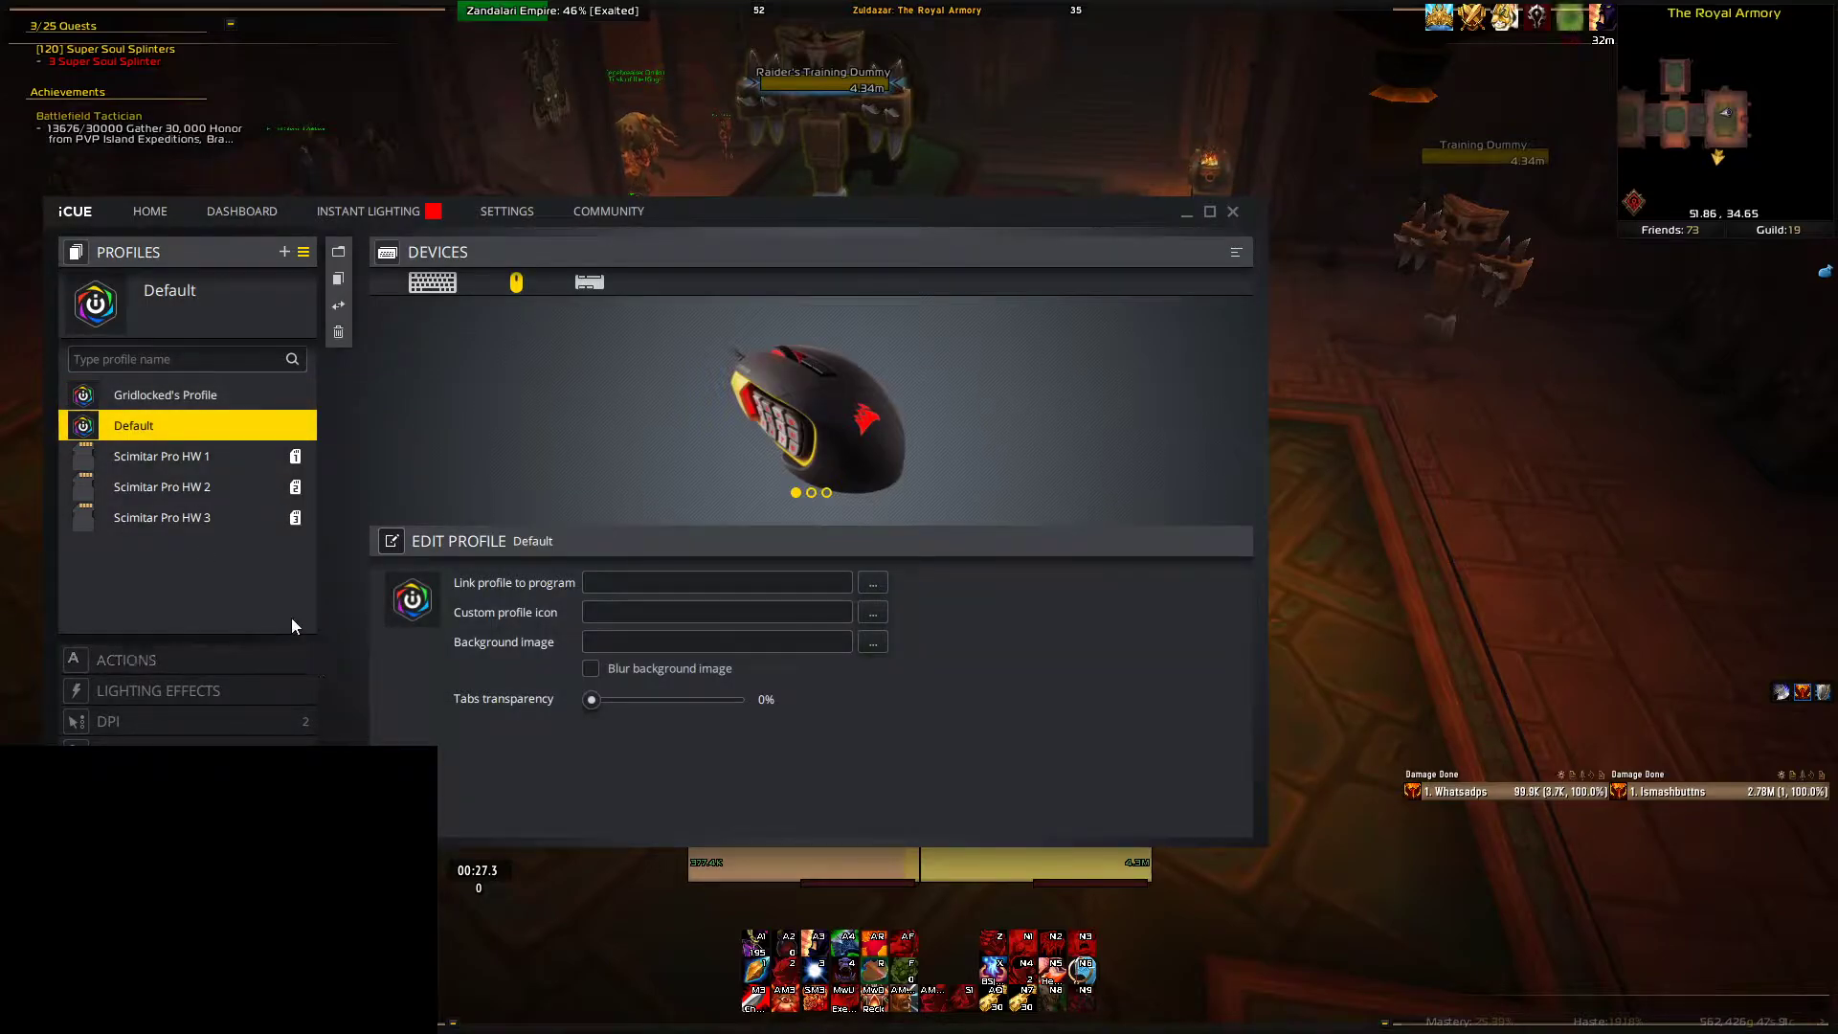
left_click(160, 400)
- Switch to World of Warcraft and test the numeric keypad 5, 2 and 6 abilities near the training dummies
left_click(1401, 414)
key("w")
middle_click(907, 392)
middle_click(906, 393)
key("r")
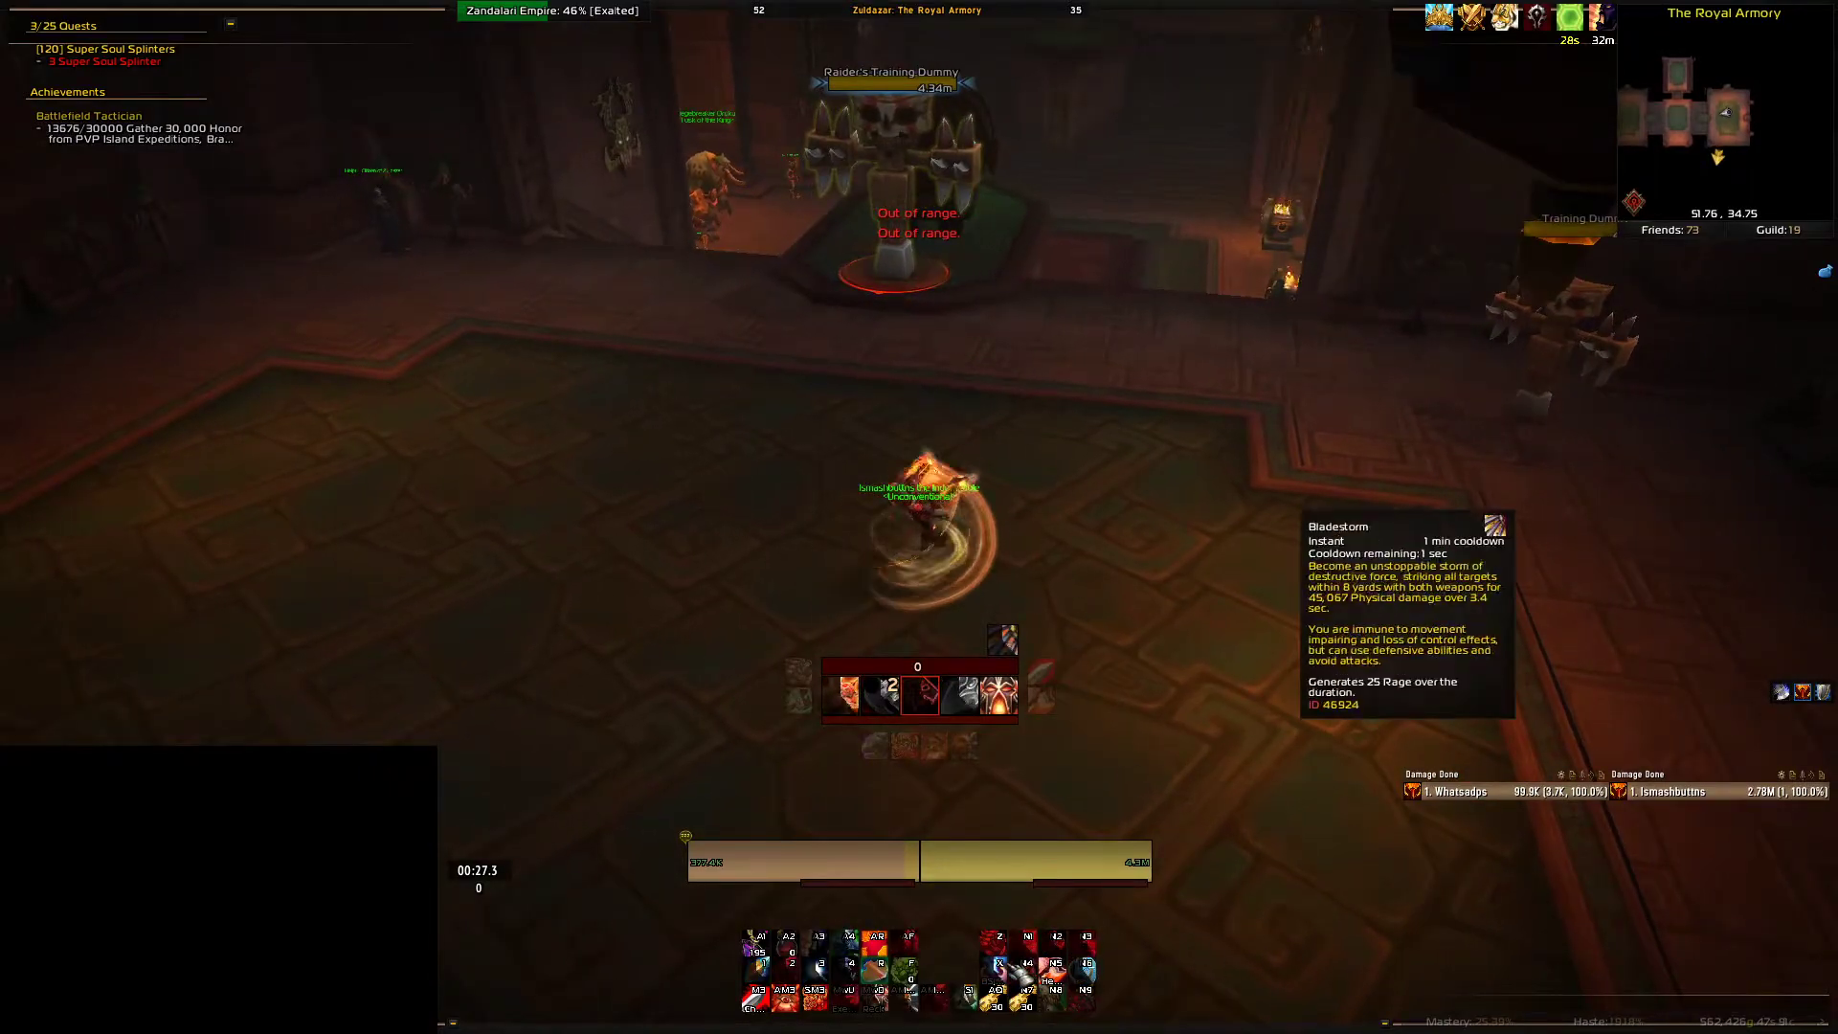
key("KP_5")
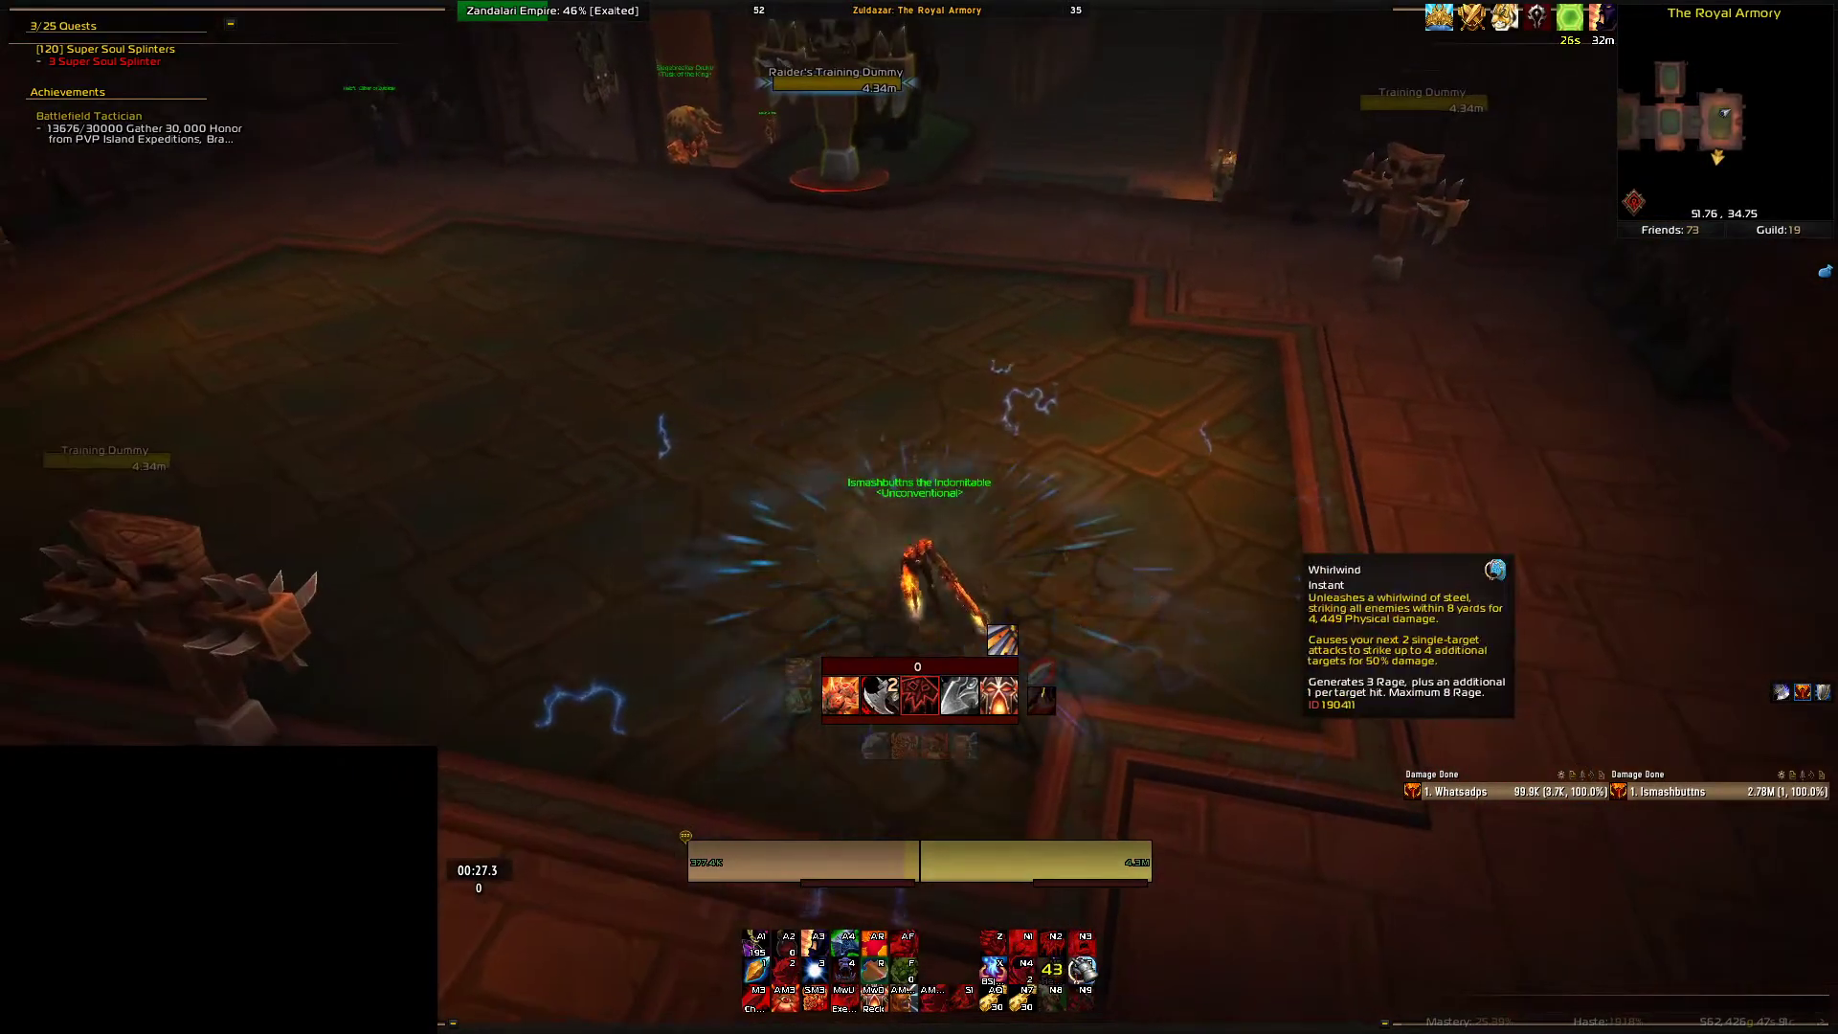
key("KP_2")
key("KP_2")
key("KP_2")
key("KP_6")
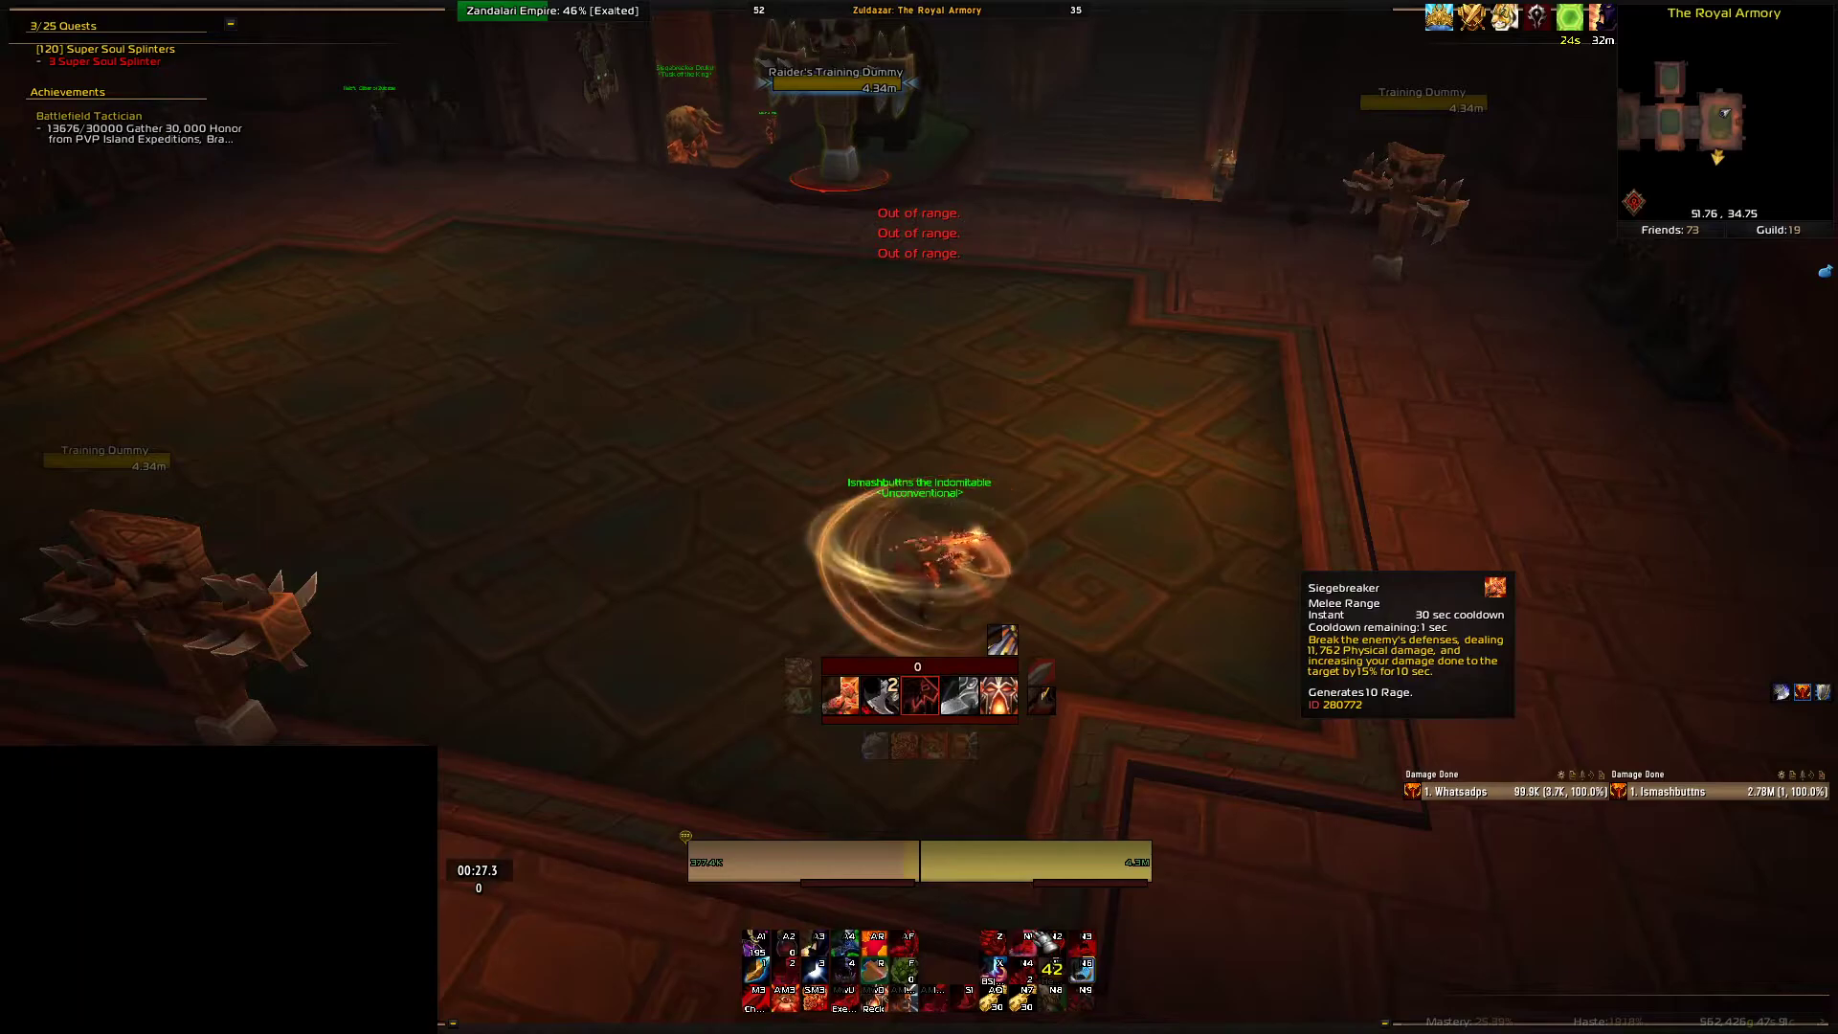
key("KP_6")
key("KP_2")
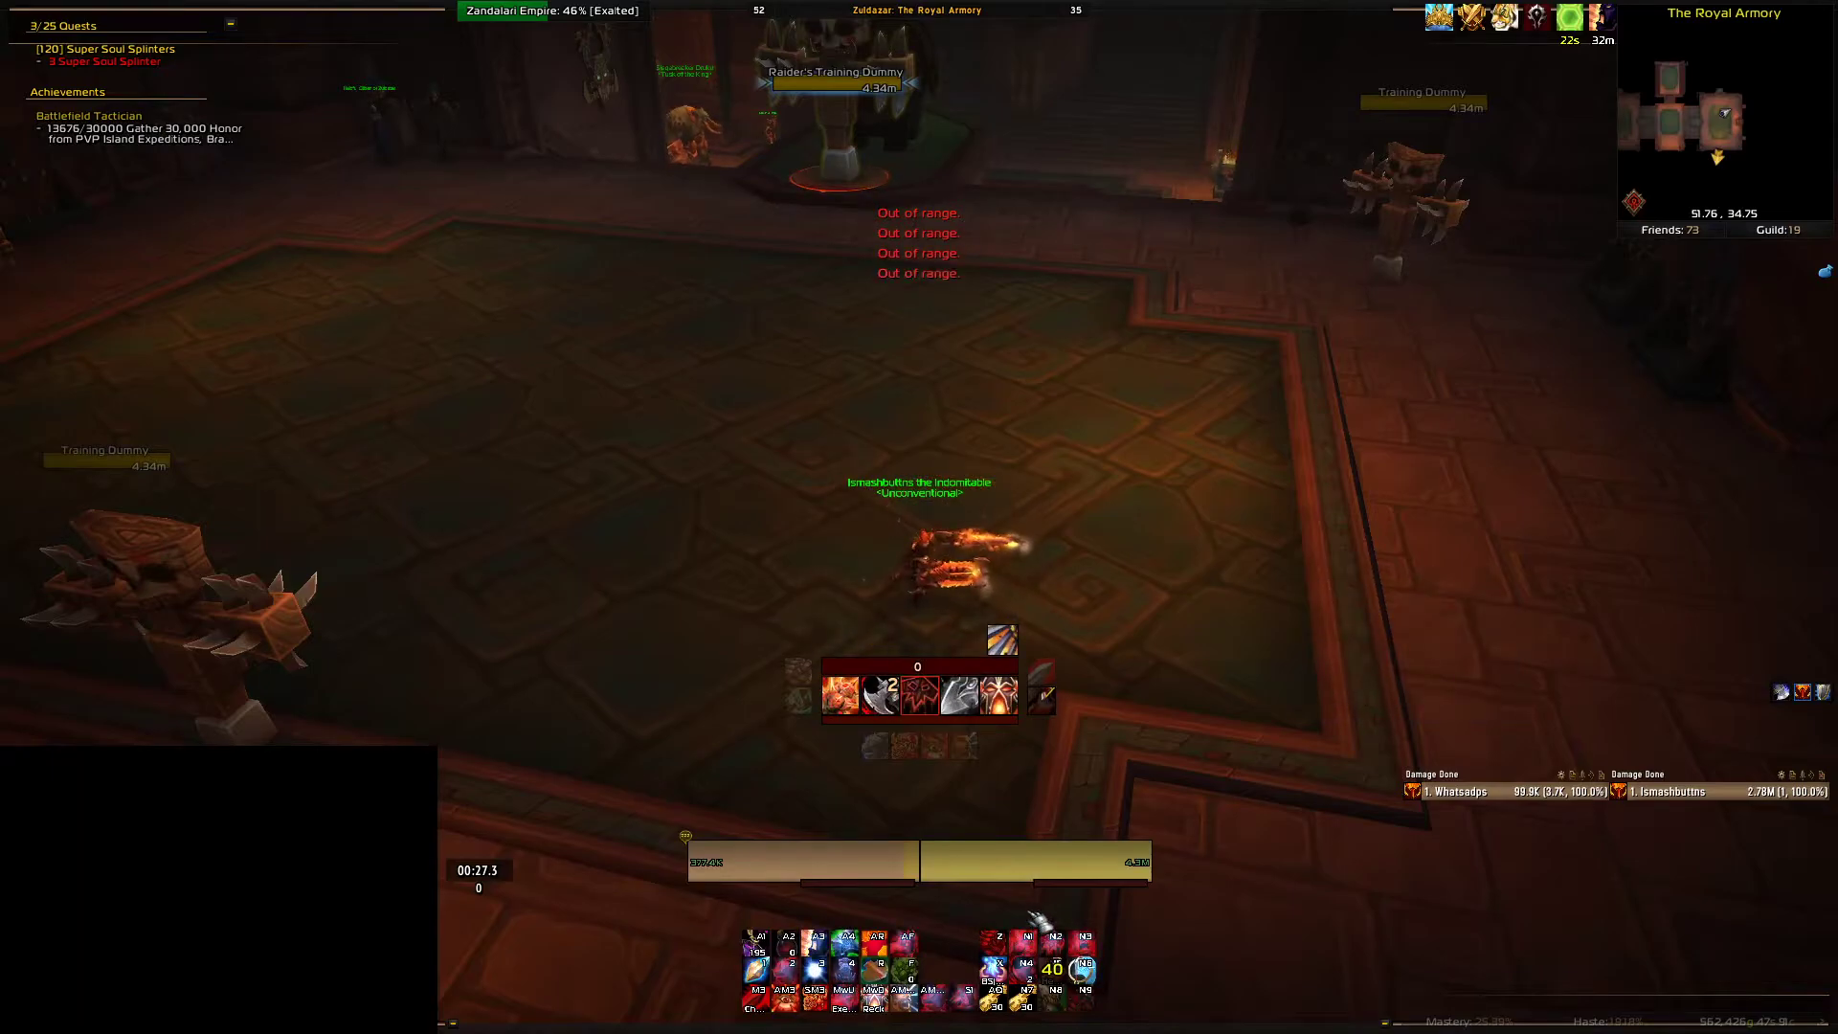
key("w")
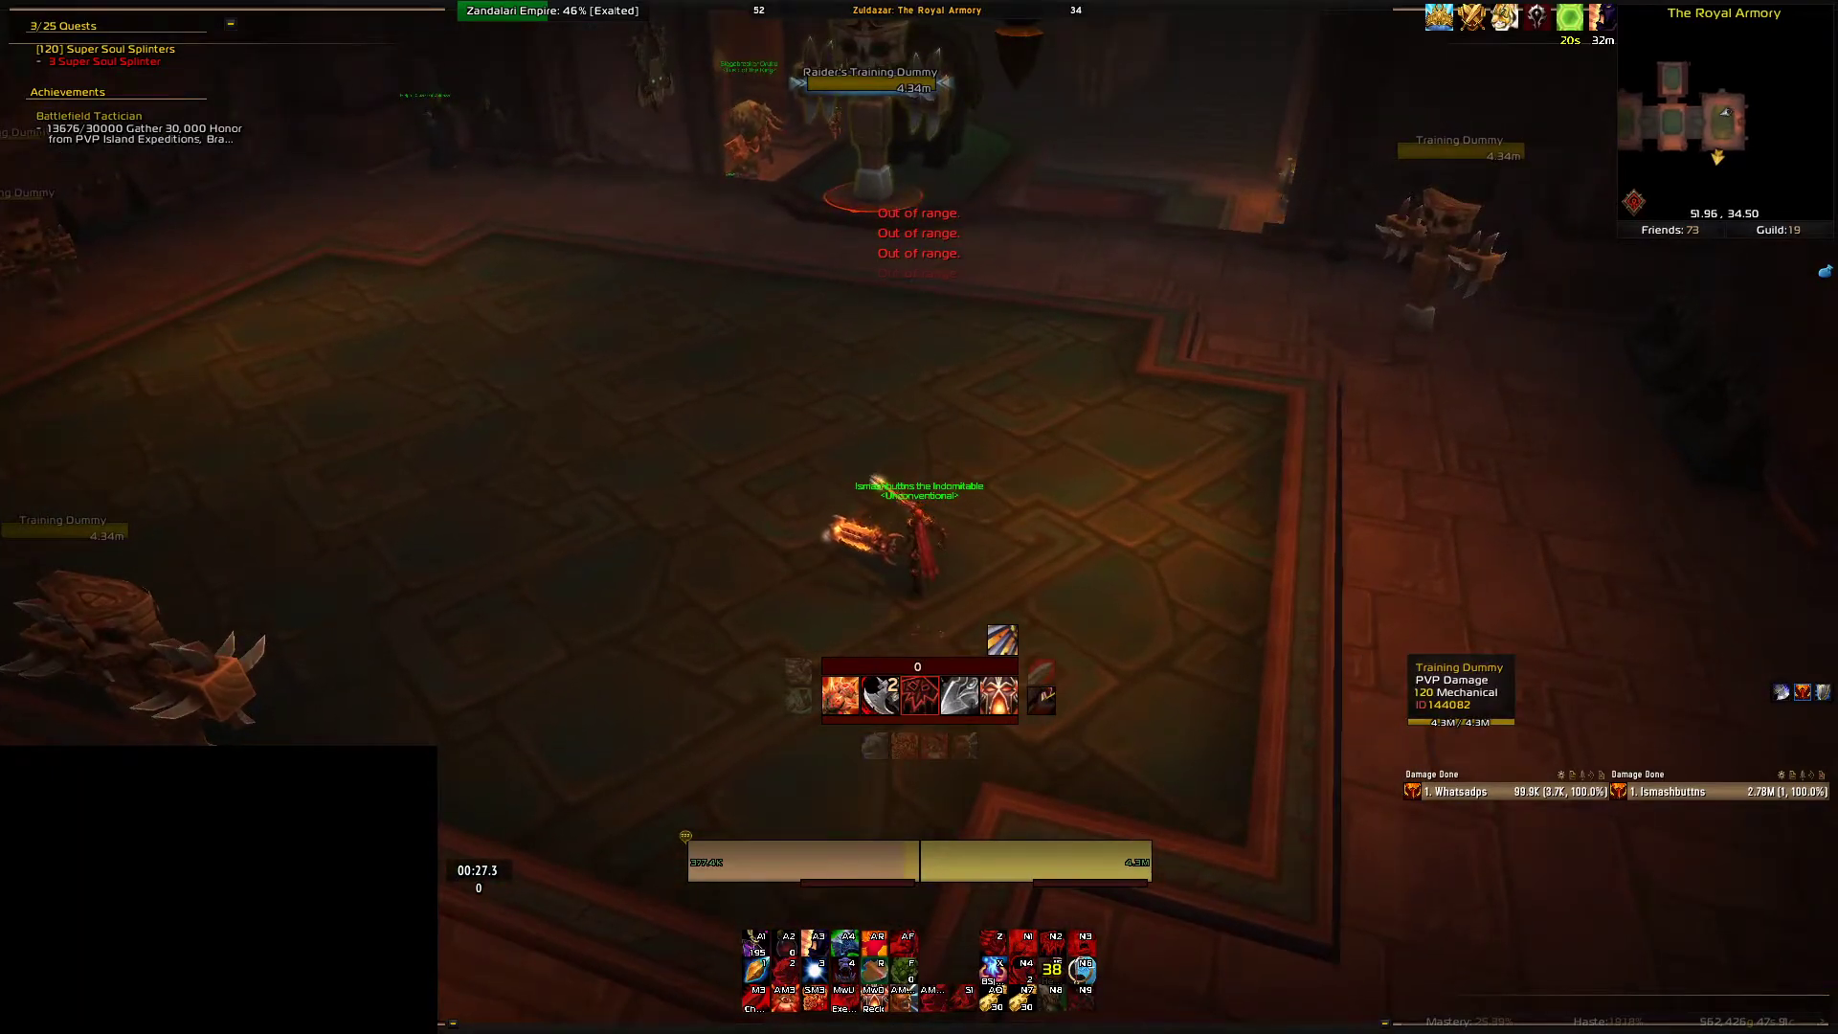
- Activate the Default profile in iCUE and return to World of Warcraft
key("super+Tab")
left_click(674, 260)
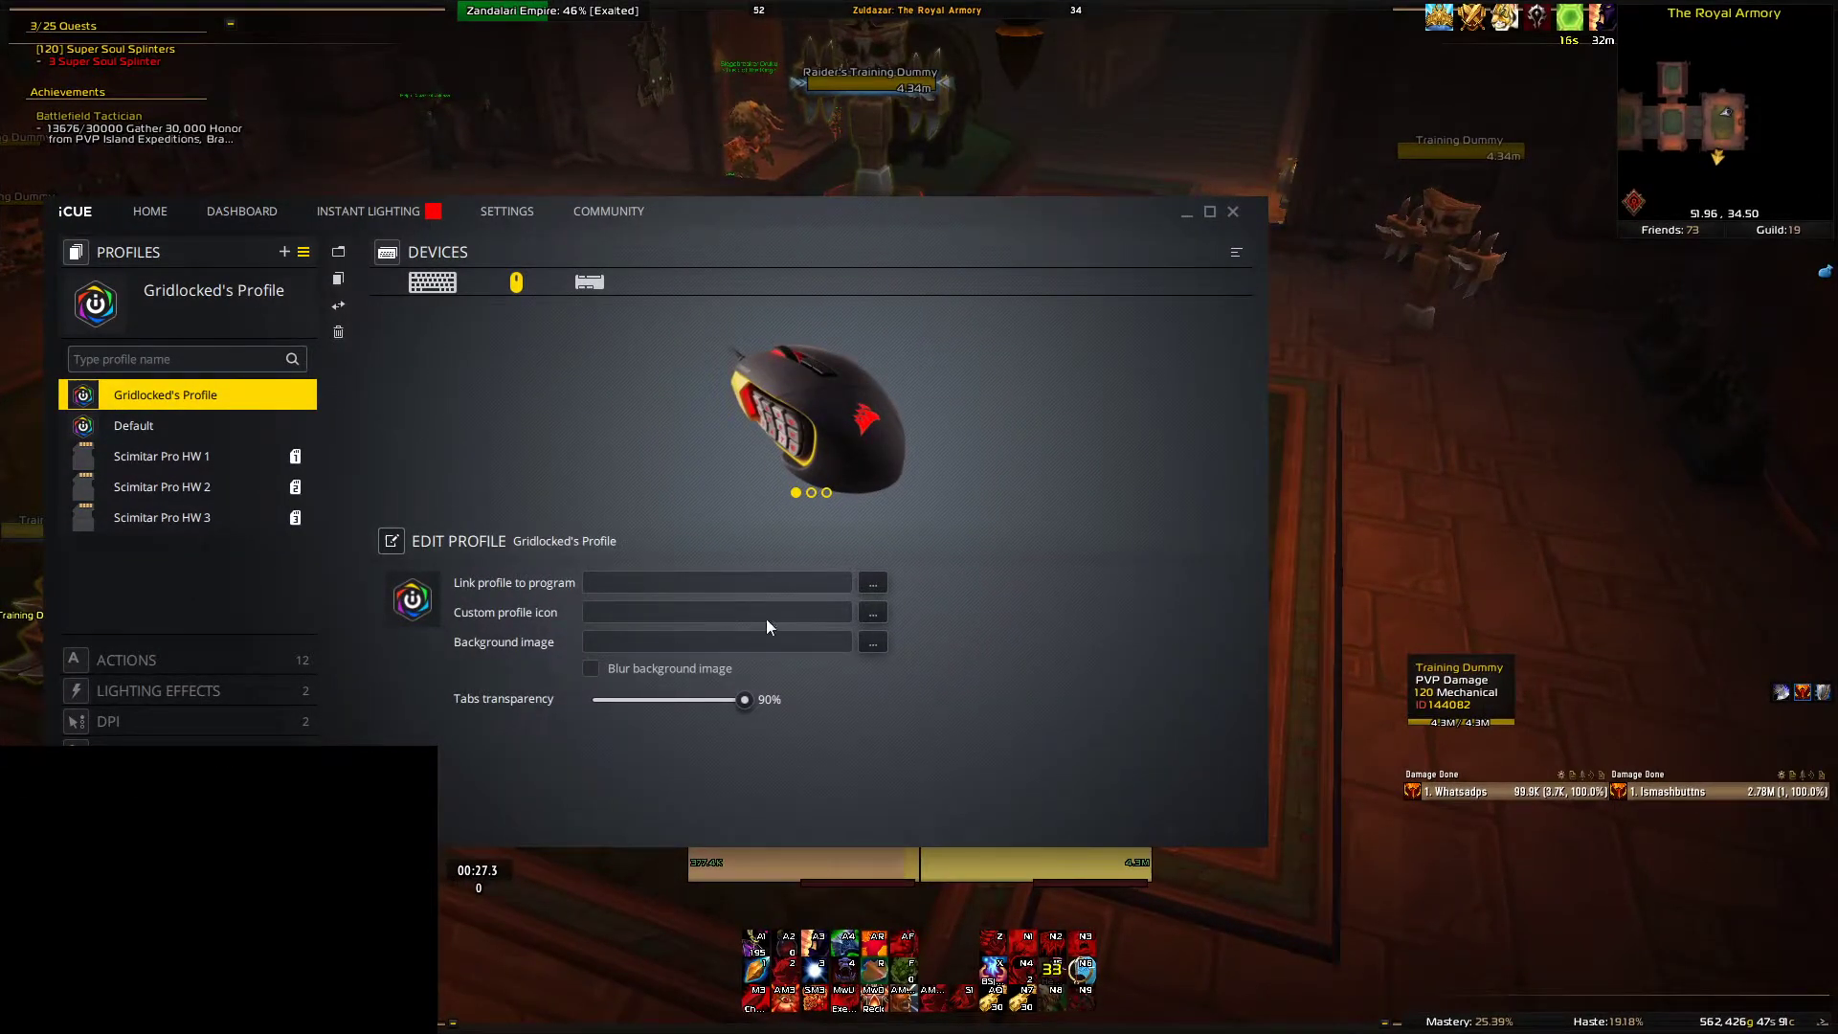
left_click(153, 422)
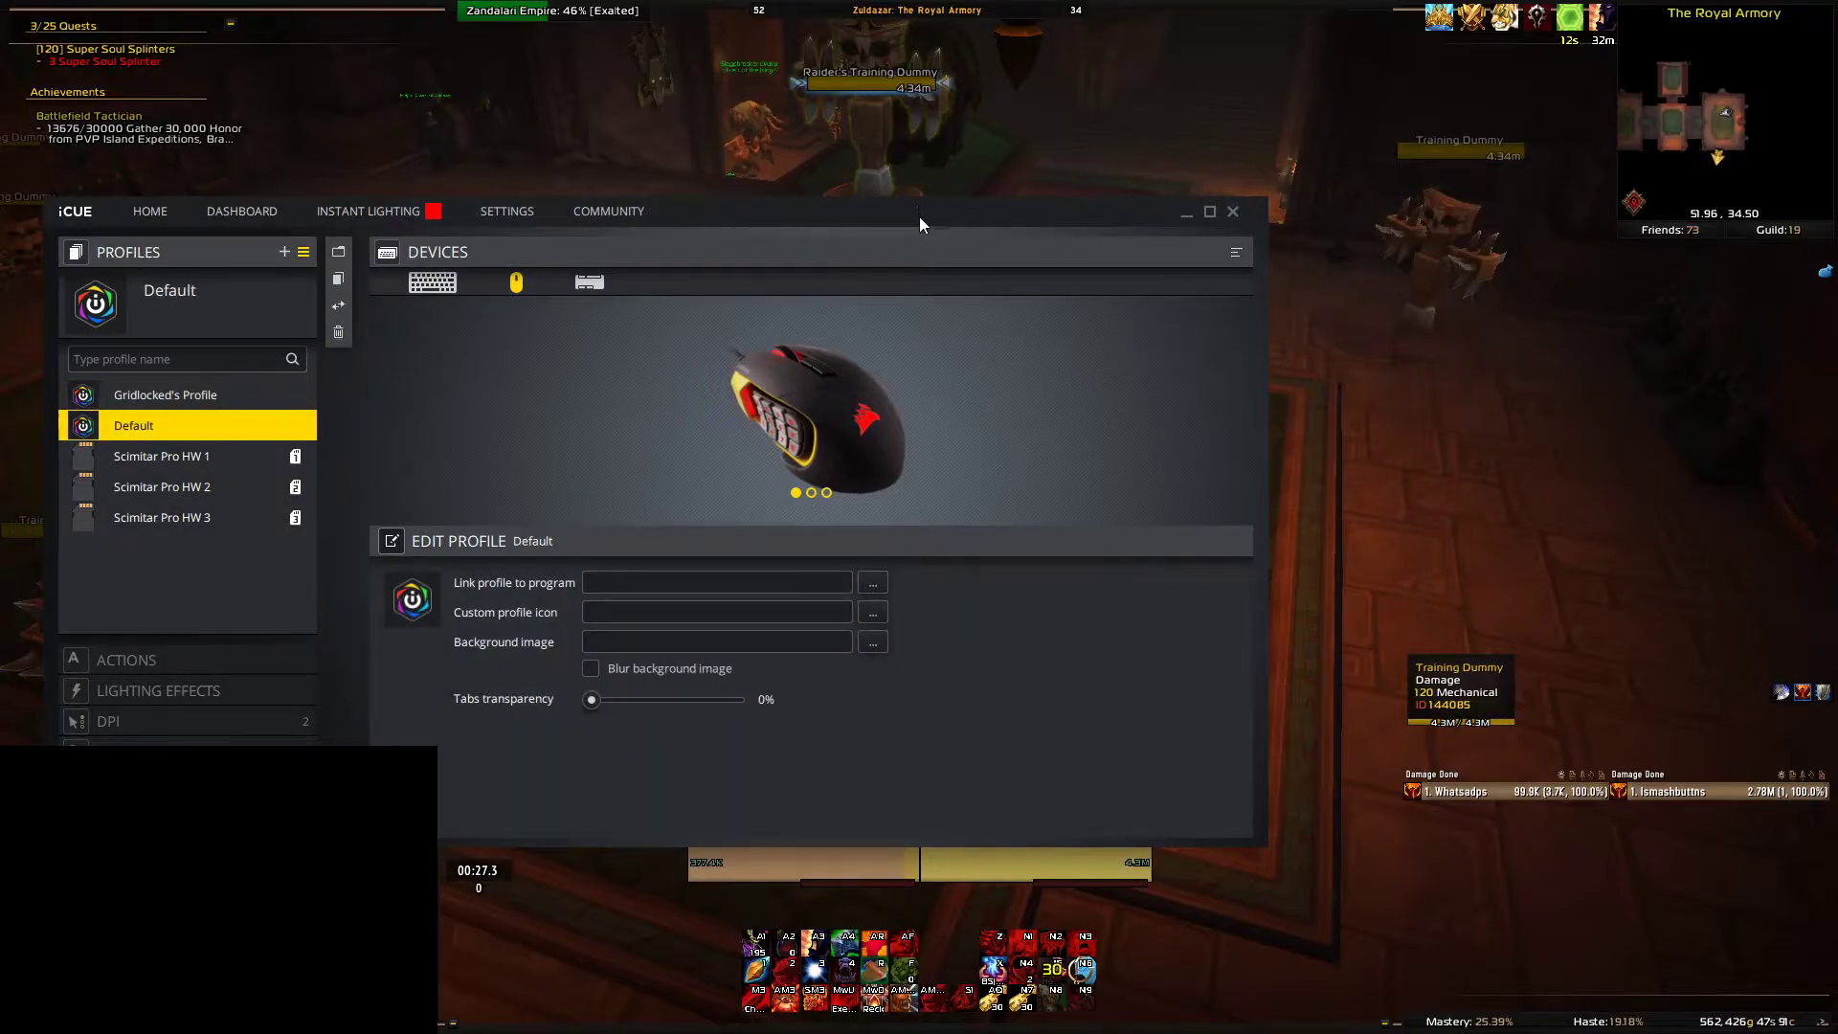
left_click_drag(919, 224, 783, 235)
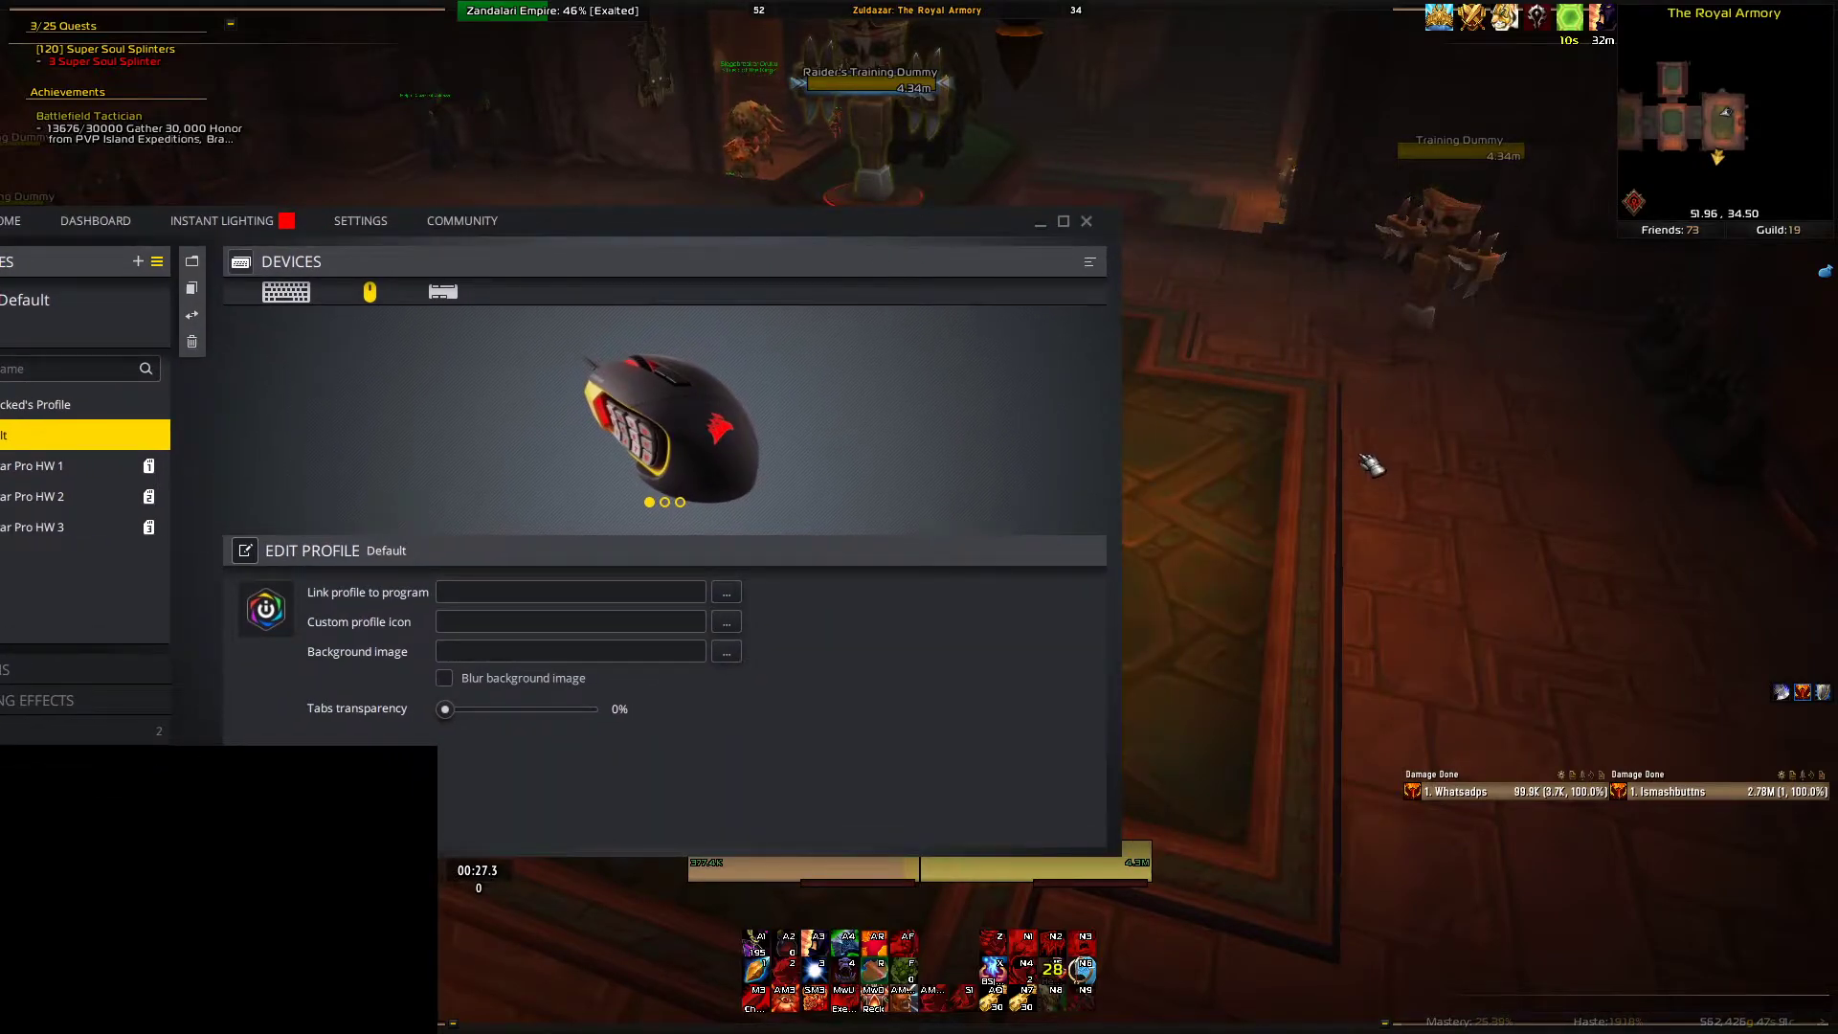
left_click(1363, 457)
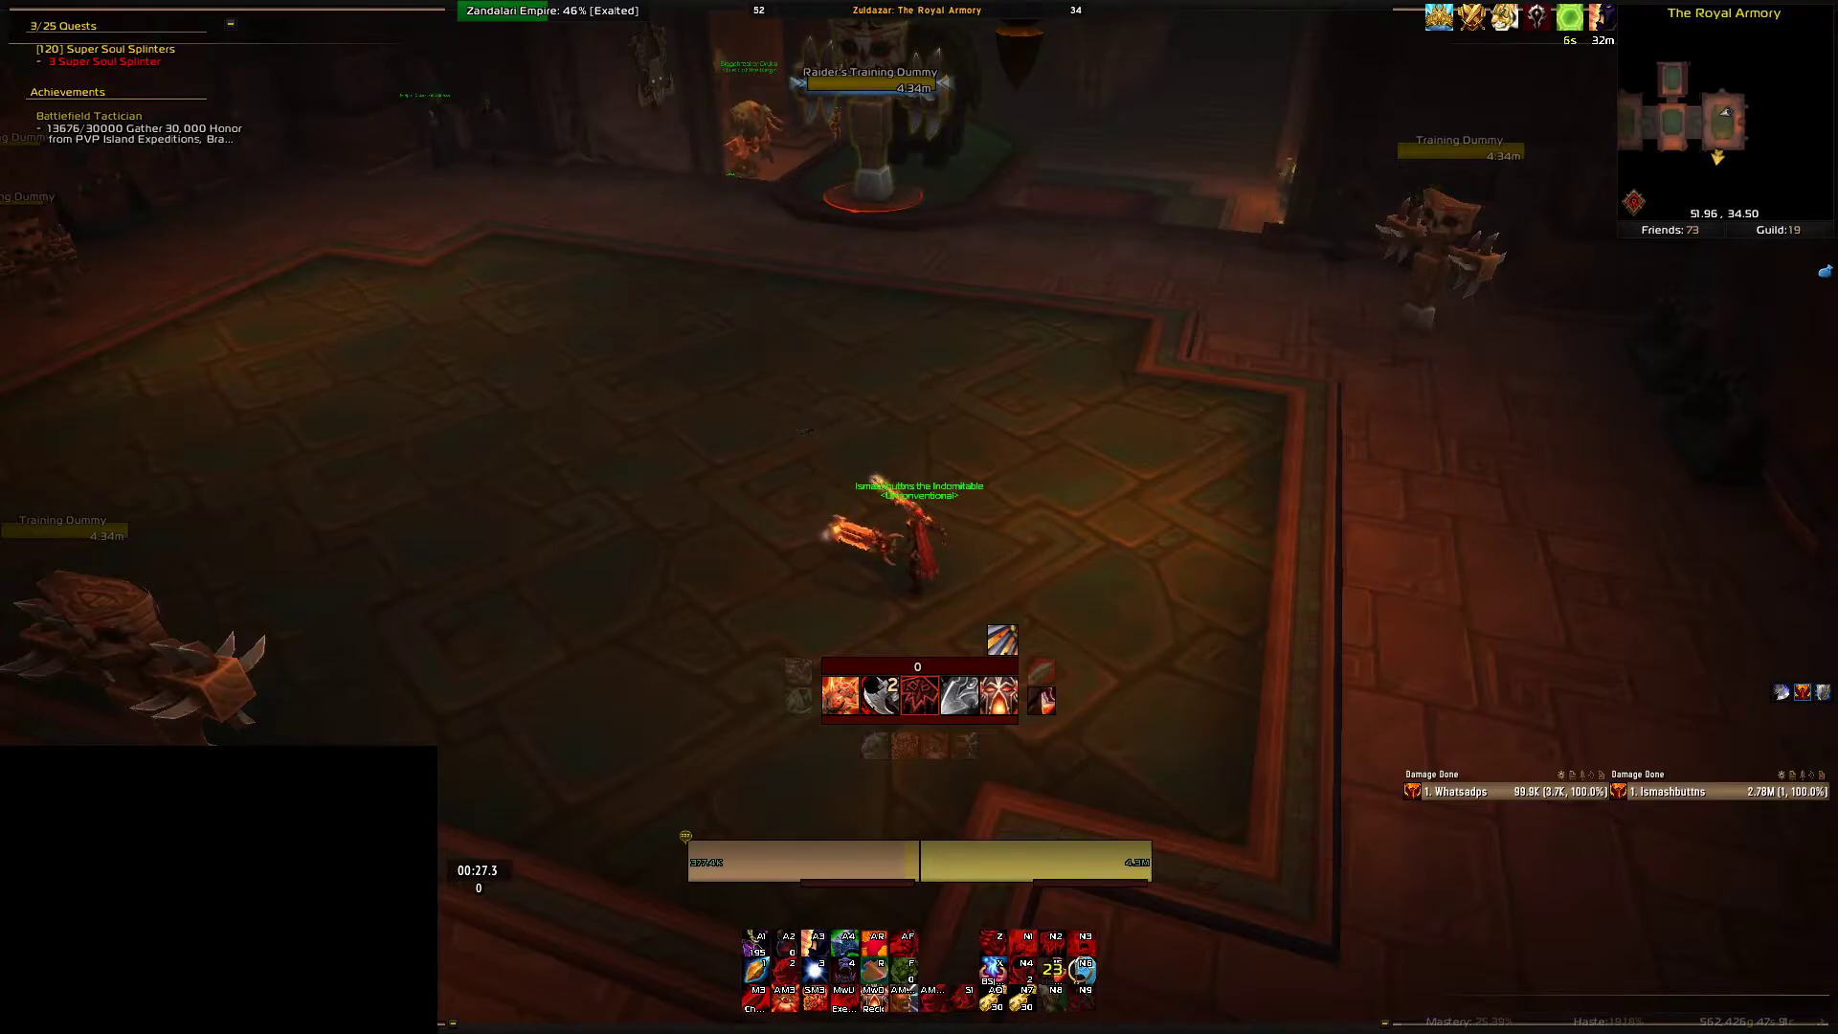
- Switch to iCUE, create a new software profile and move it directly above Default in the profile list
key("alt+Tab")
left_click_drag(732, 230, 1214, 226)
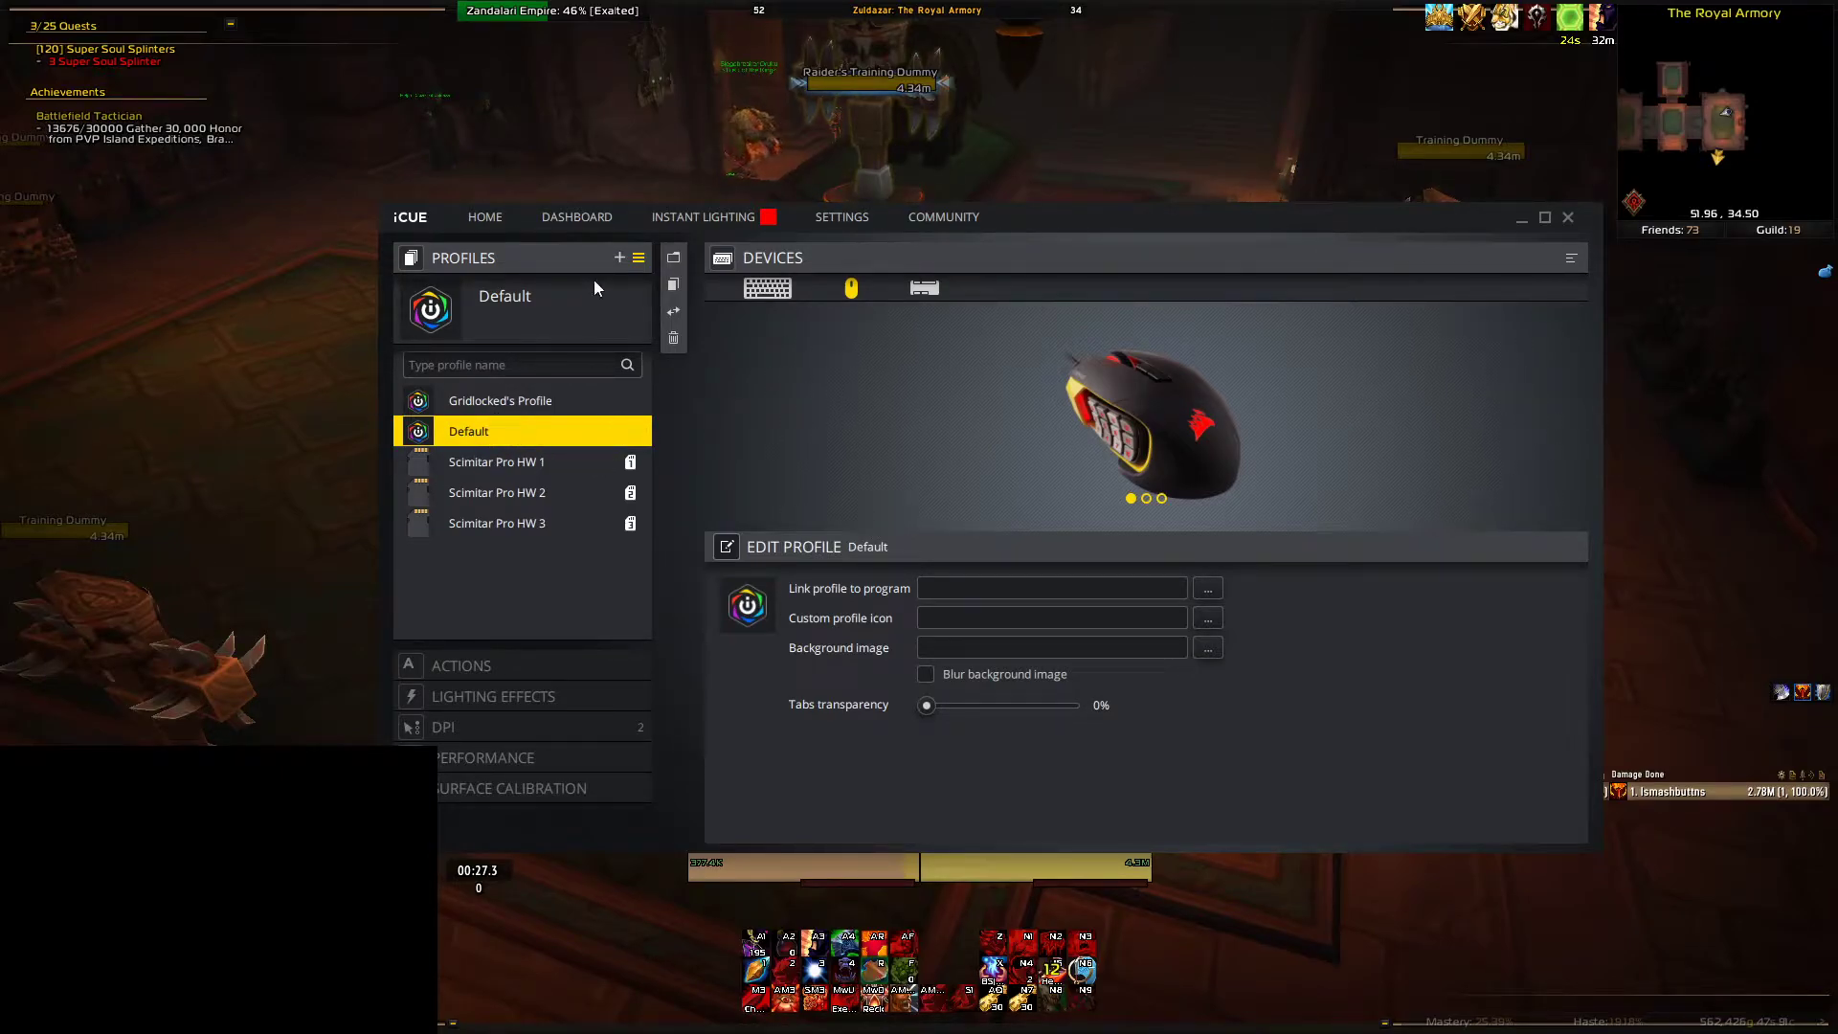
left_click(620, 259)
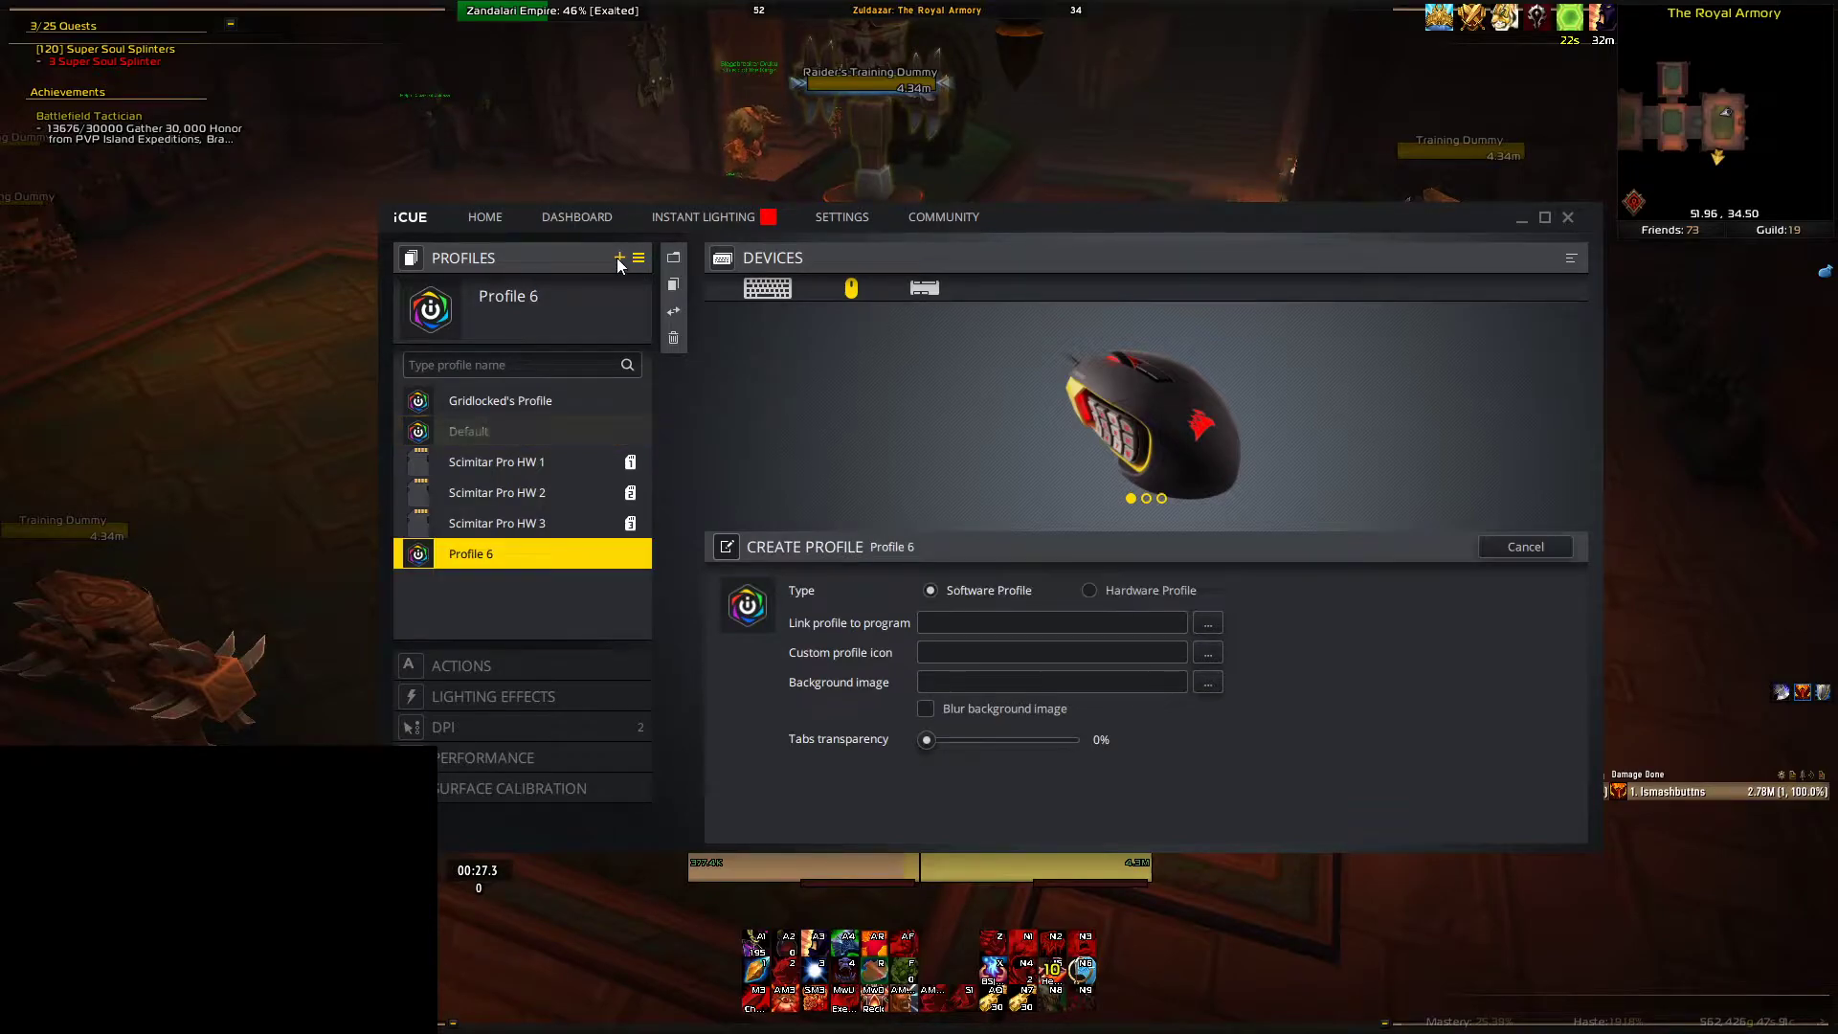
left_click_drag(492, 555, 437, 433)
- Name the new profile "Youtube Tutorial"
double_click(490, 429)
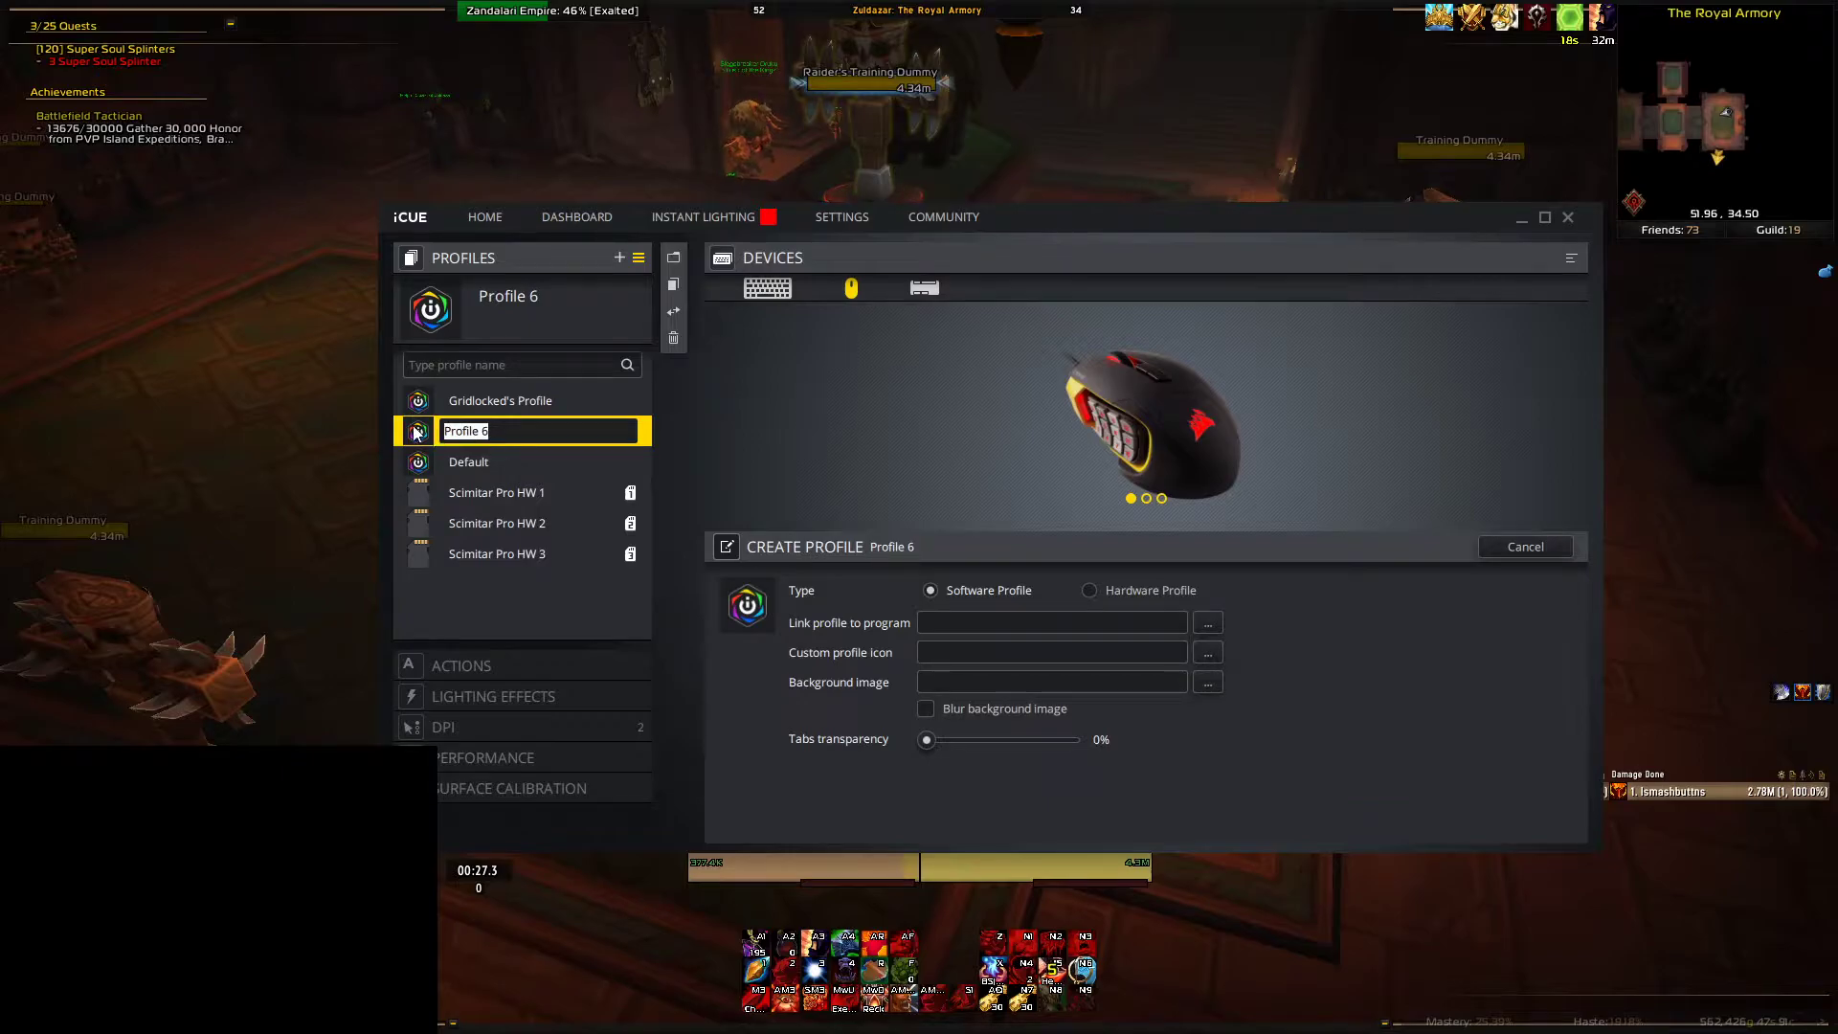
type("YT")
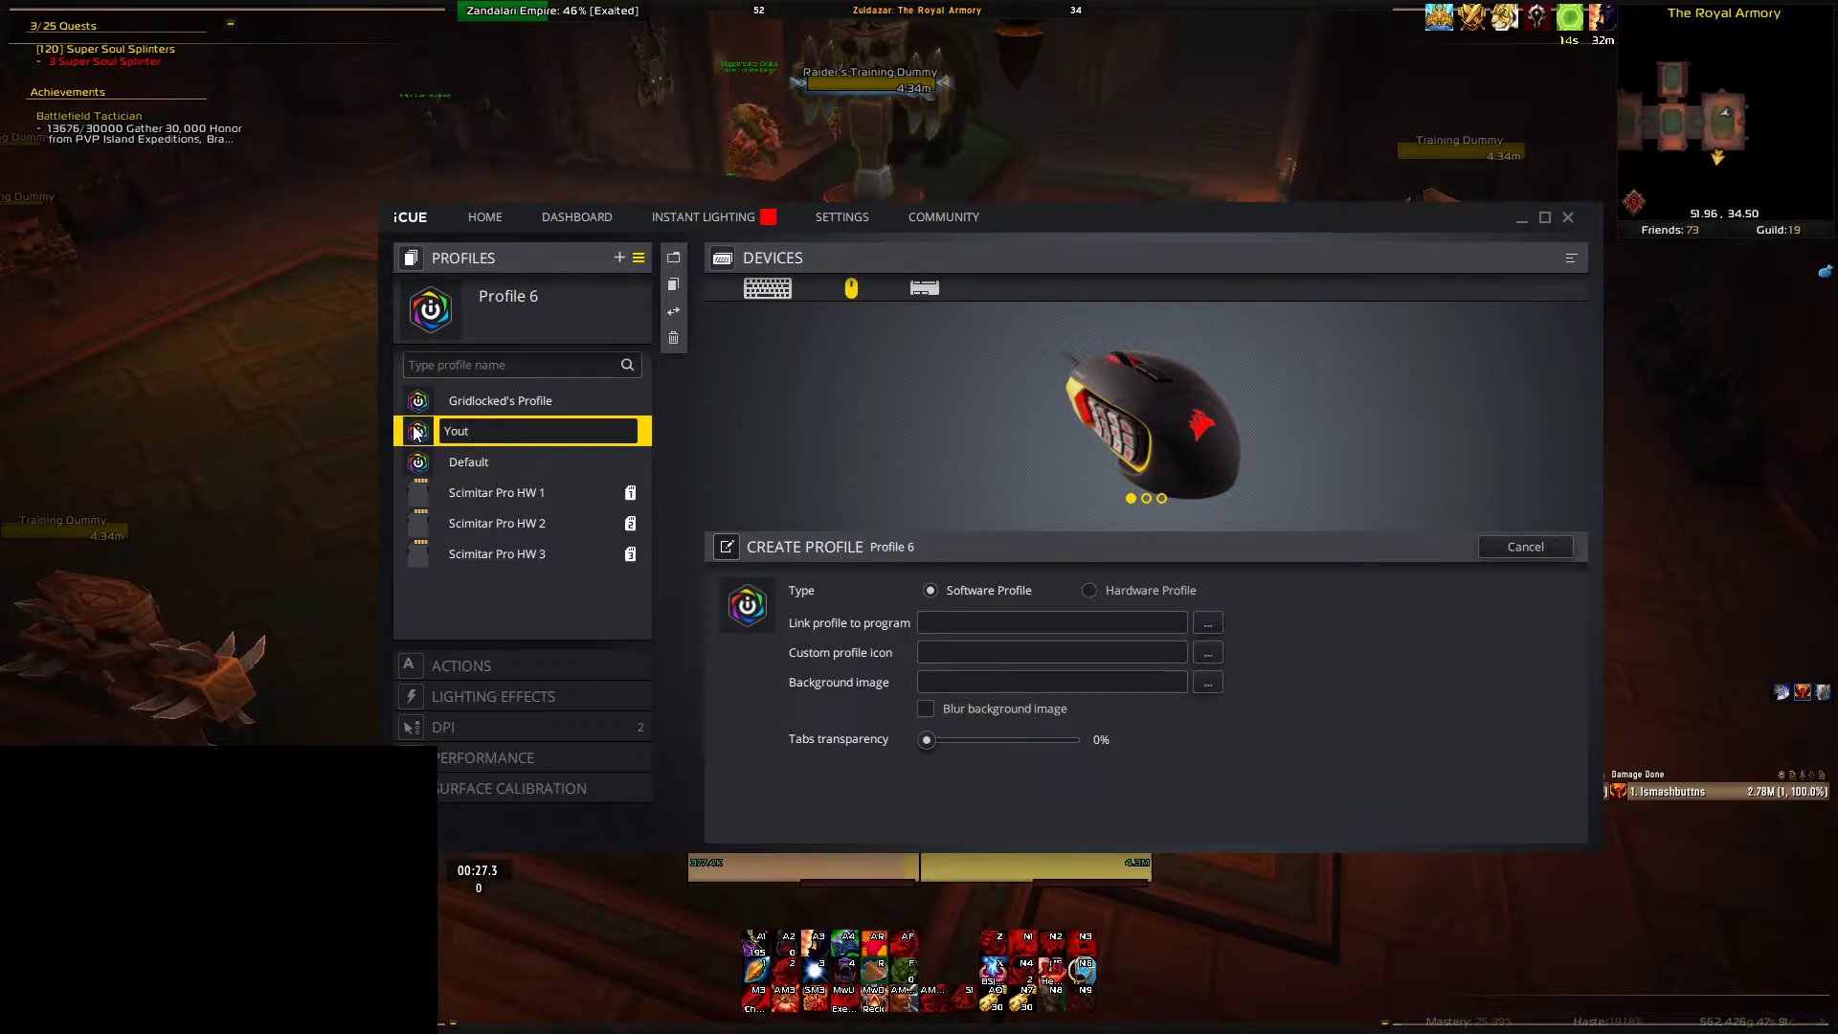
type("utube Y")
key("BackSpace")
type("Tutorial")
key("Return")
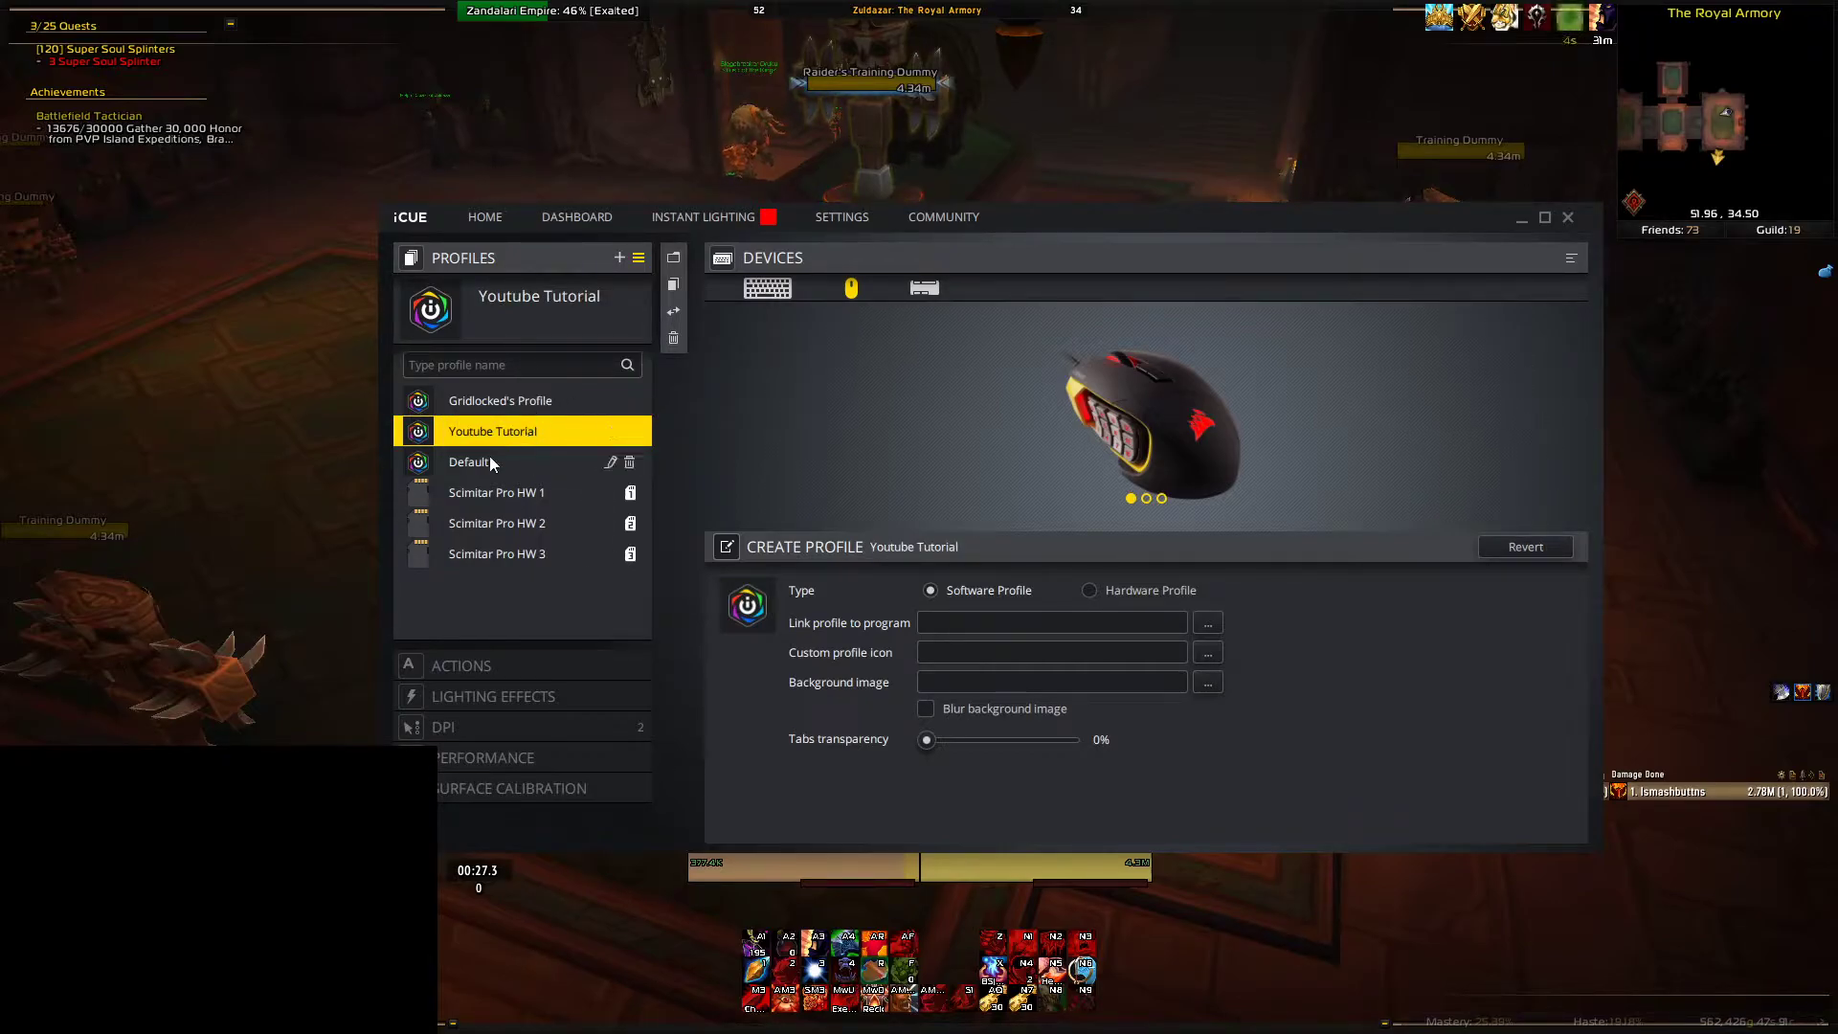
- Alternate between the Default and Youtube Tutorial profiles, ending with Youtube Tutorial as the active one
left_click(466, 469)
left_click(484, 431)
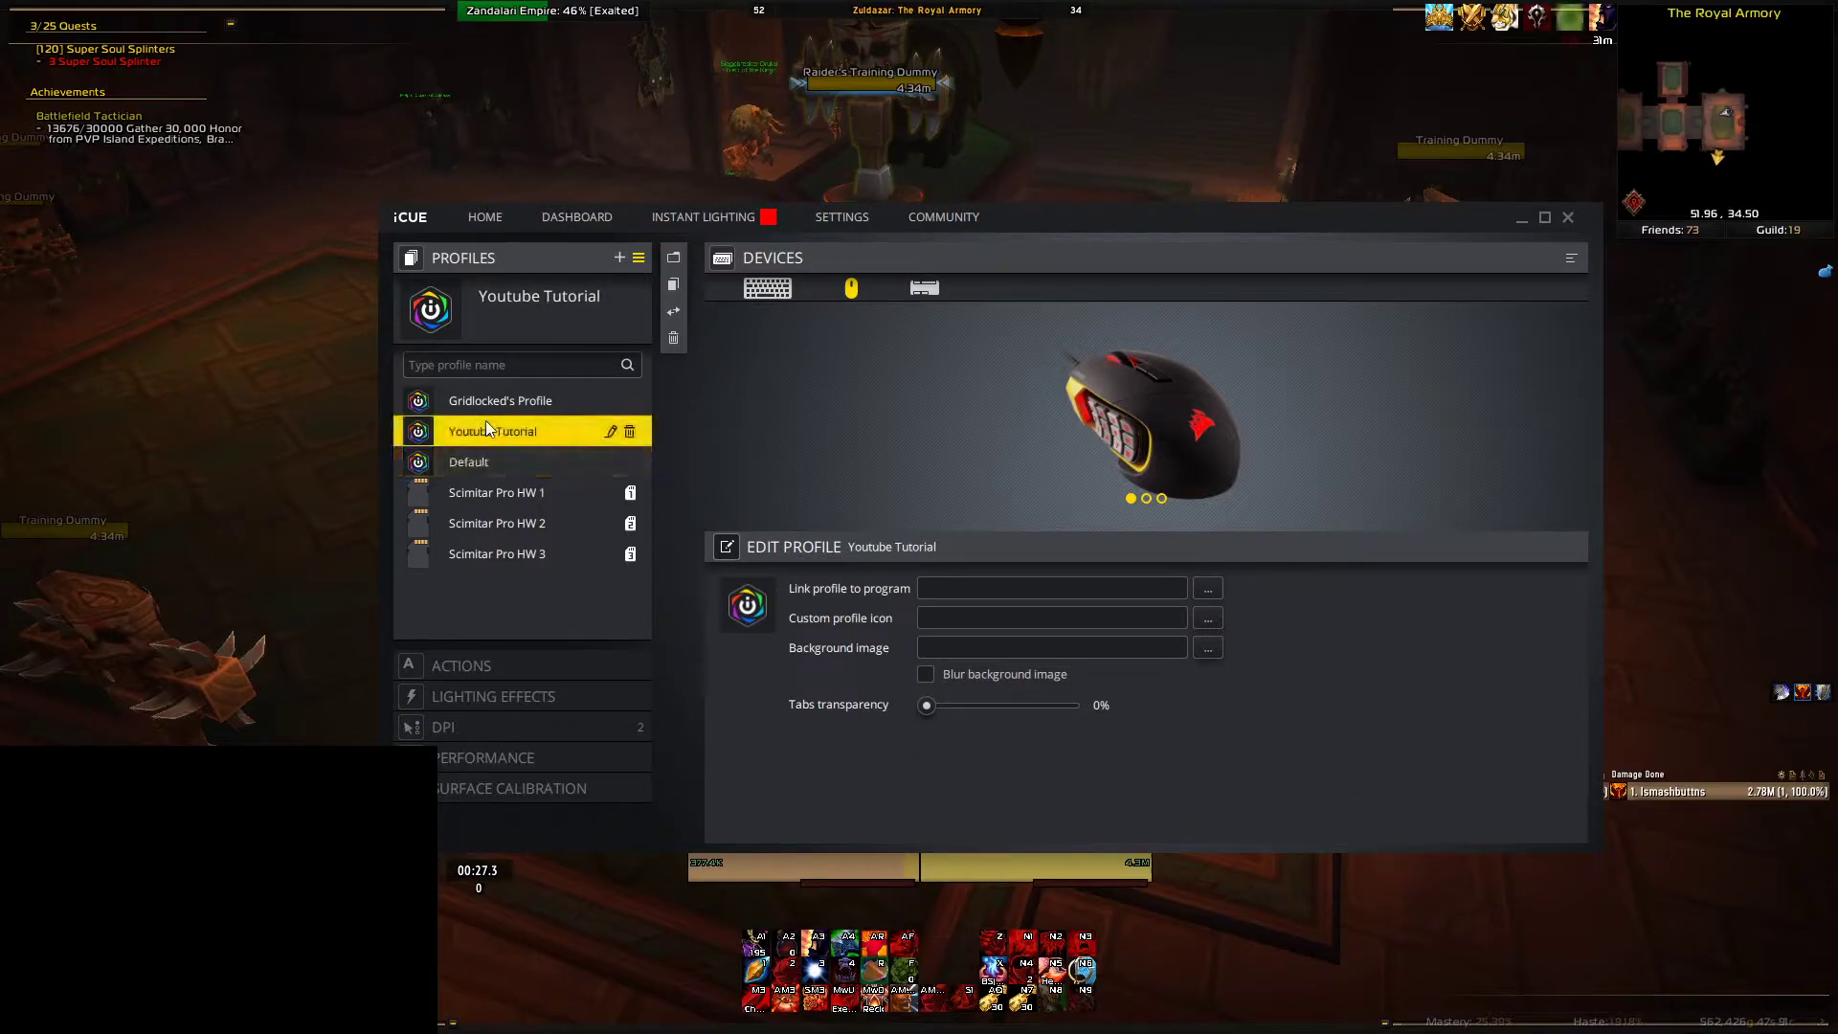
left_click(491, 458)
left_click(478, 433)
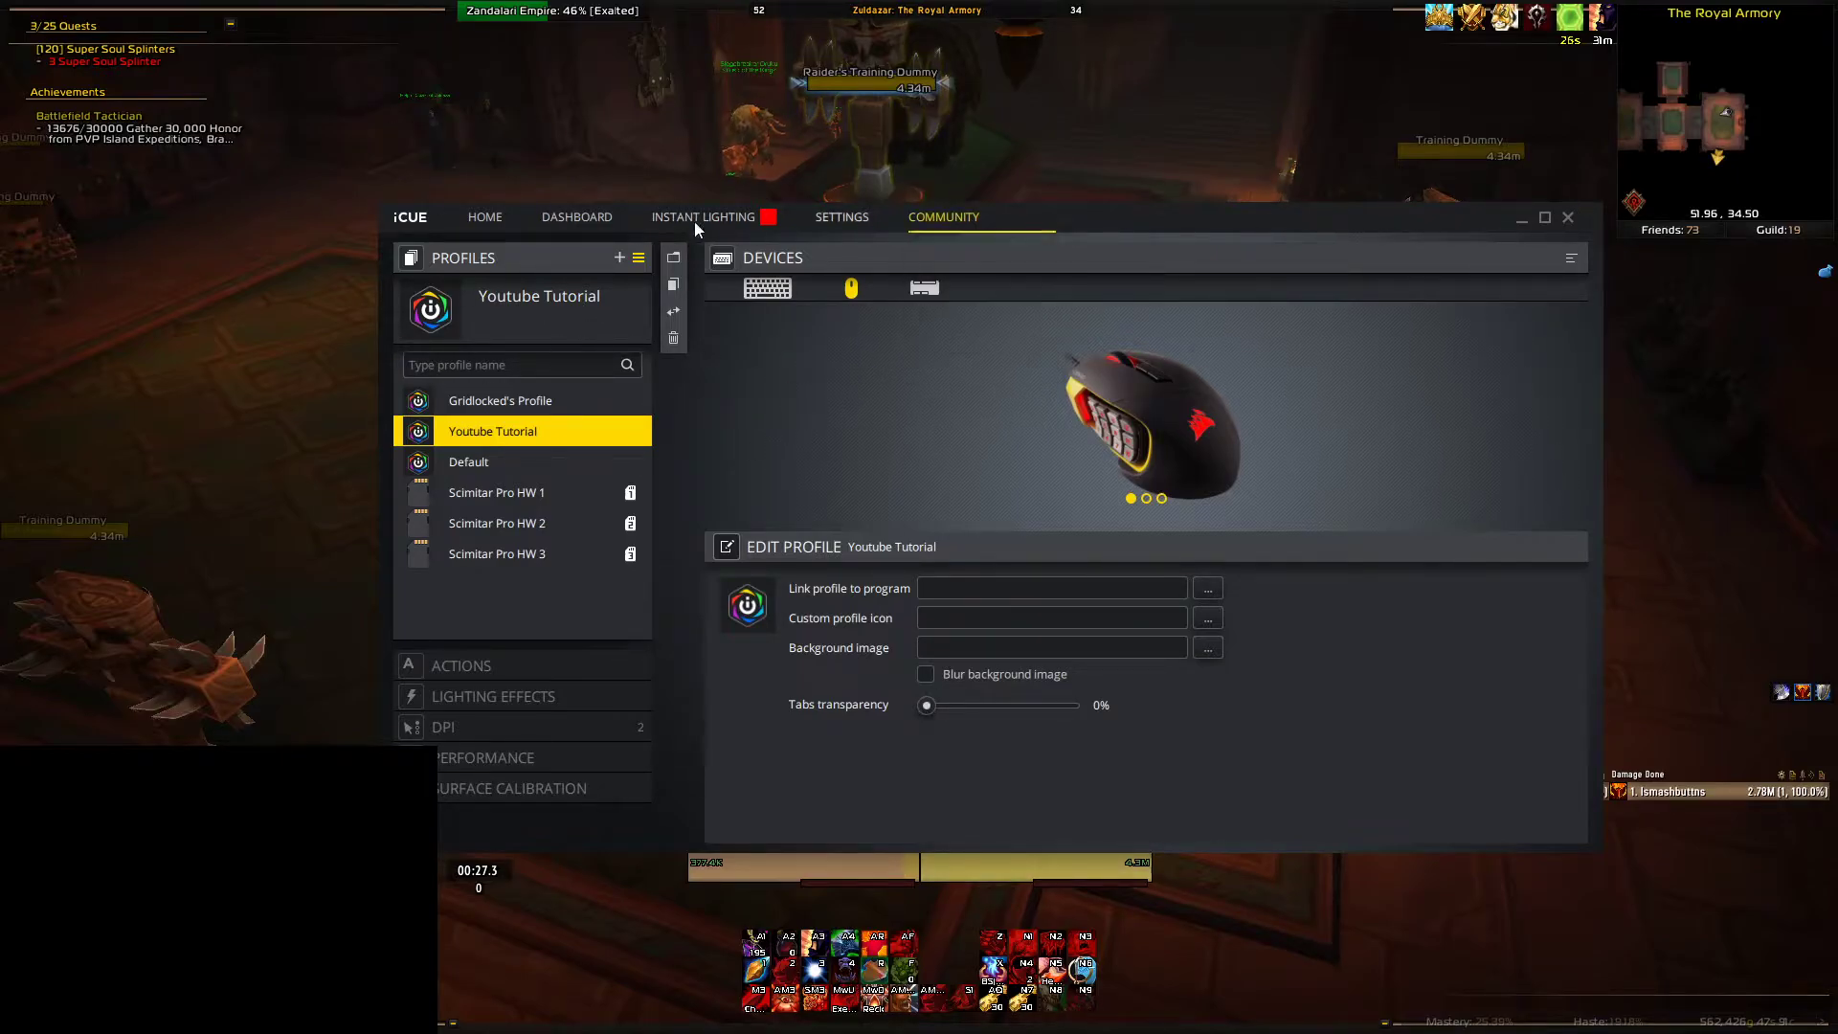
- Add a new action to the Youtube Tutorial profile and assign it to side button 1 of the mouse
mouse_move(515, 425)
left_click(457, 673)
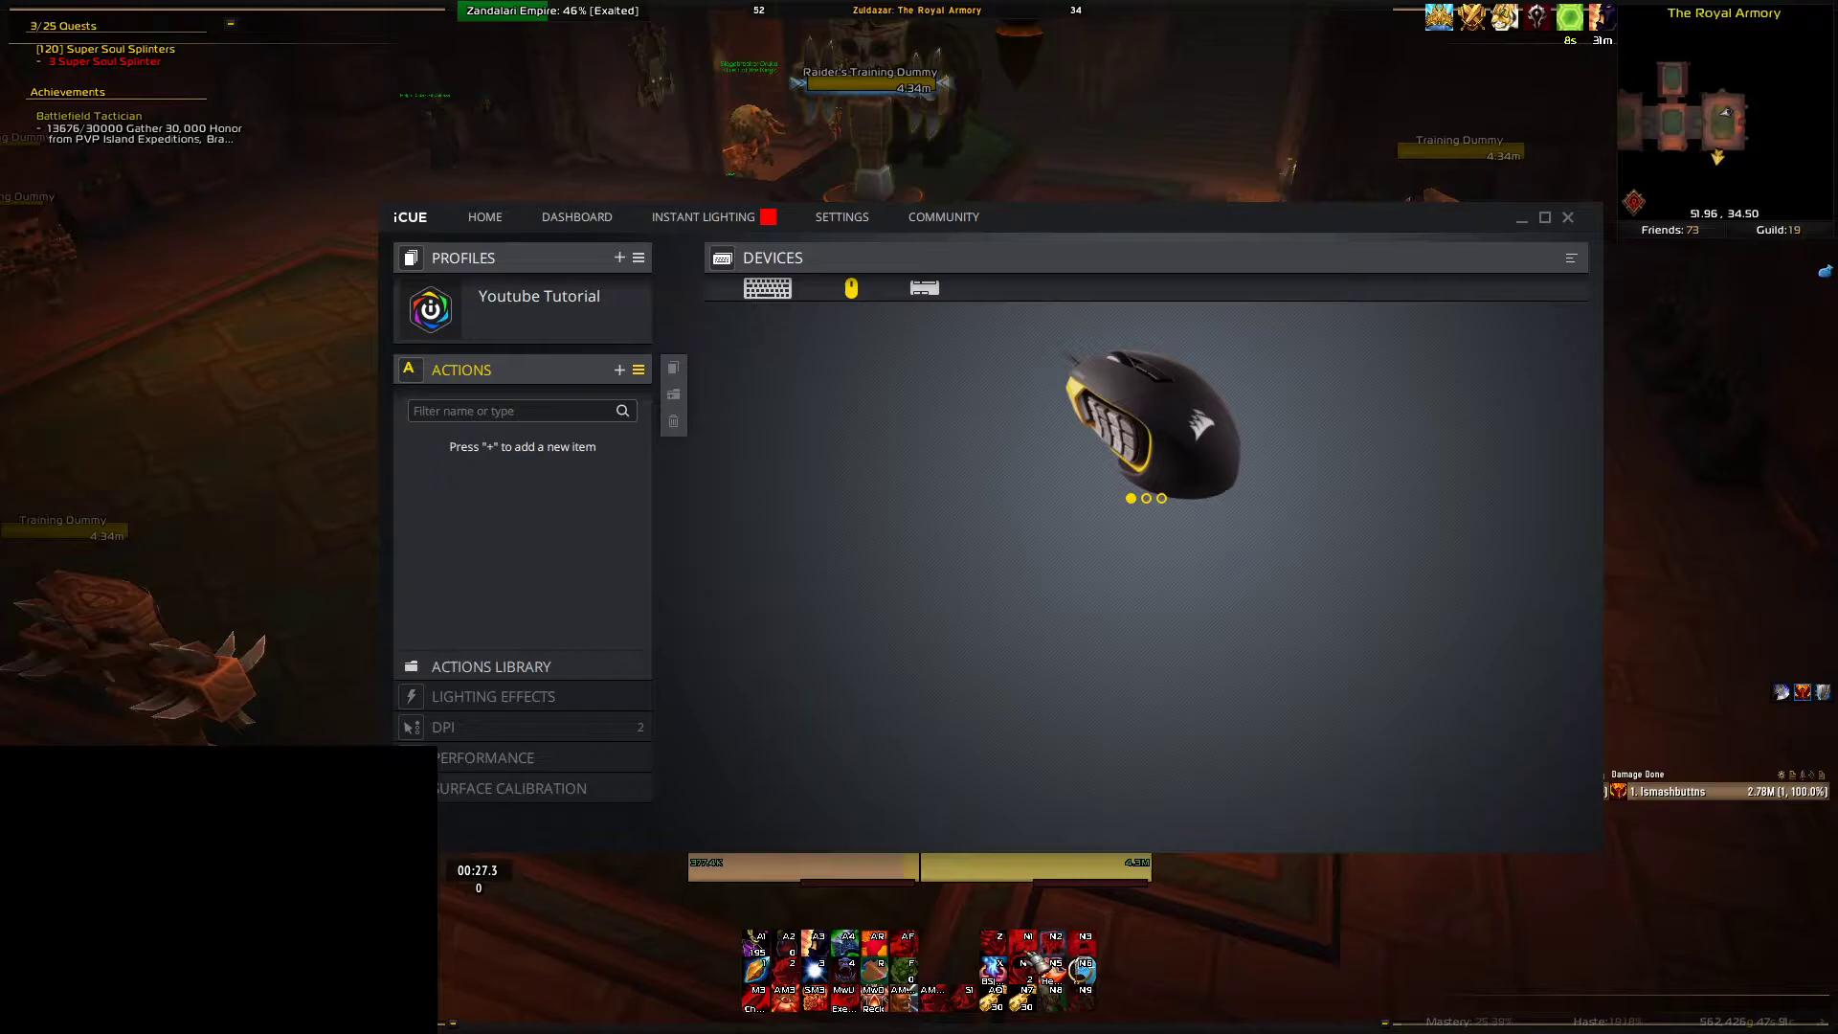
left_click(620, 369)
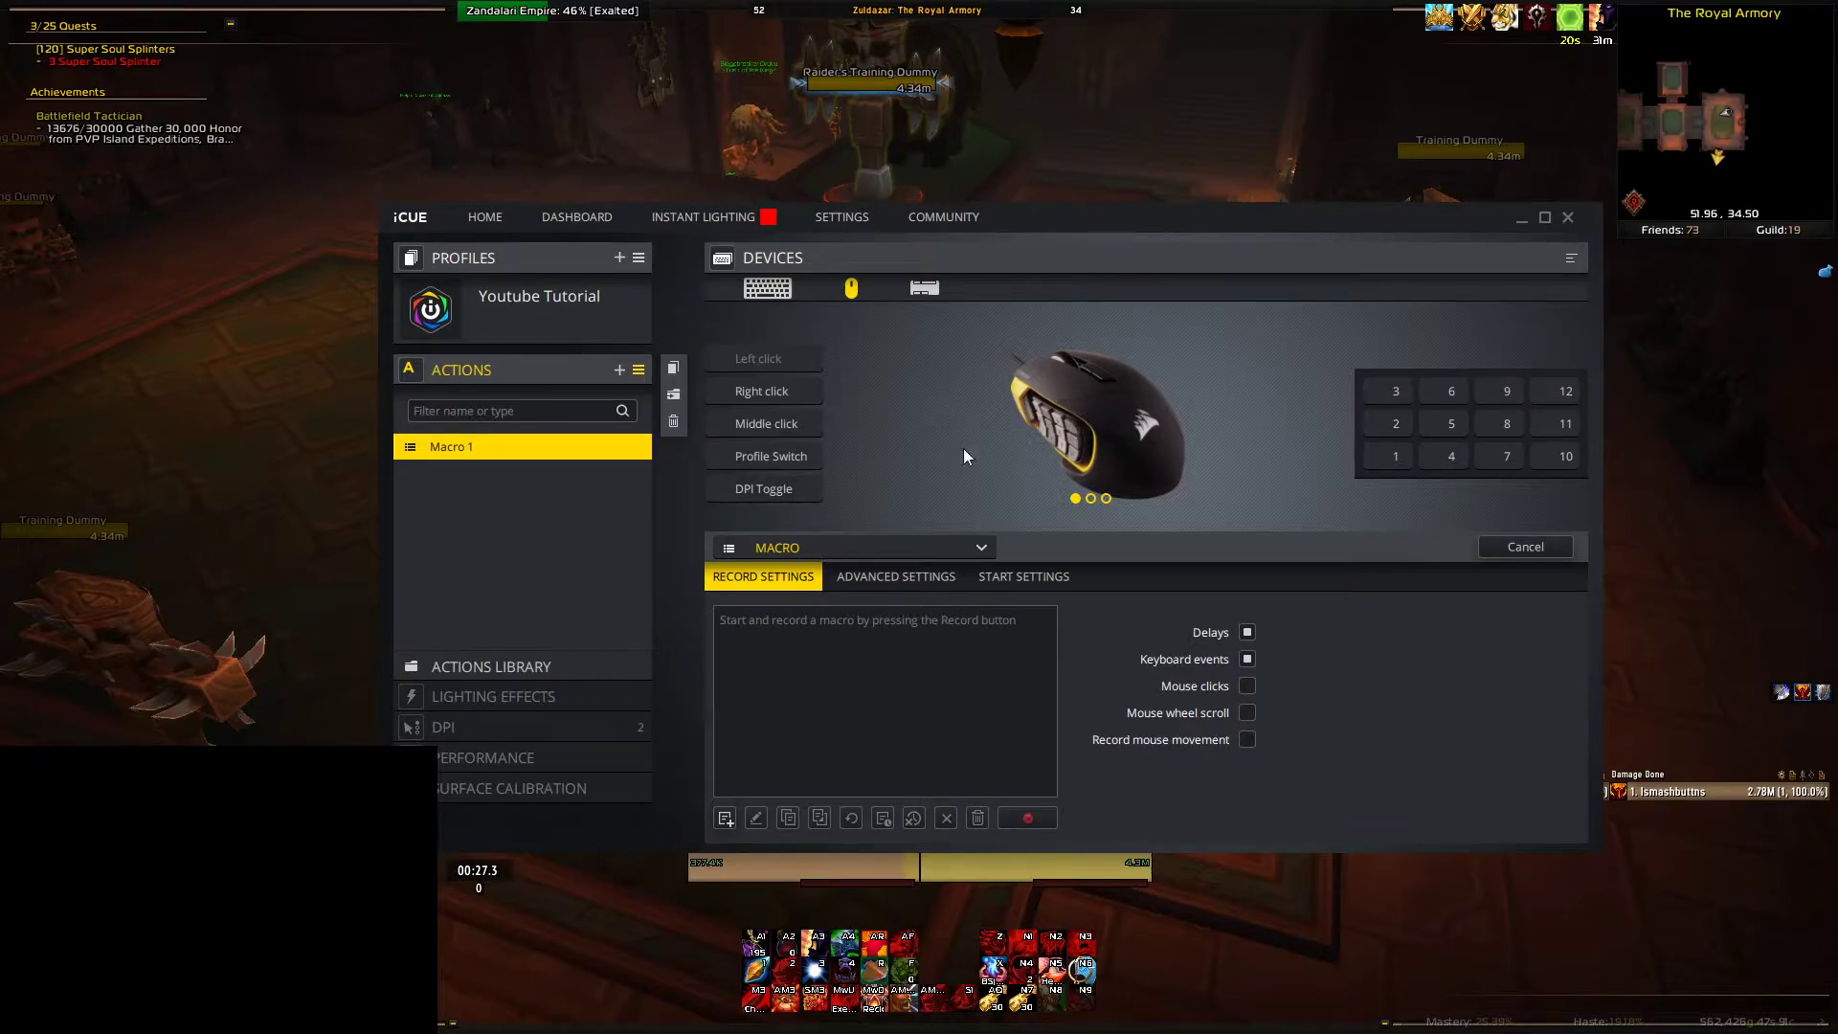
left_click(1392, 456)
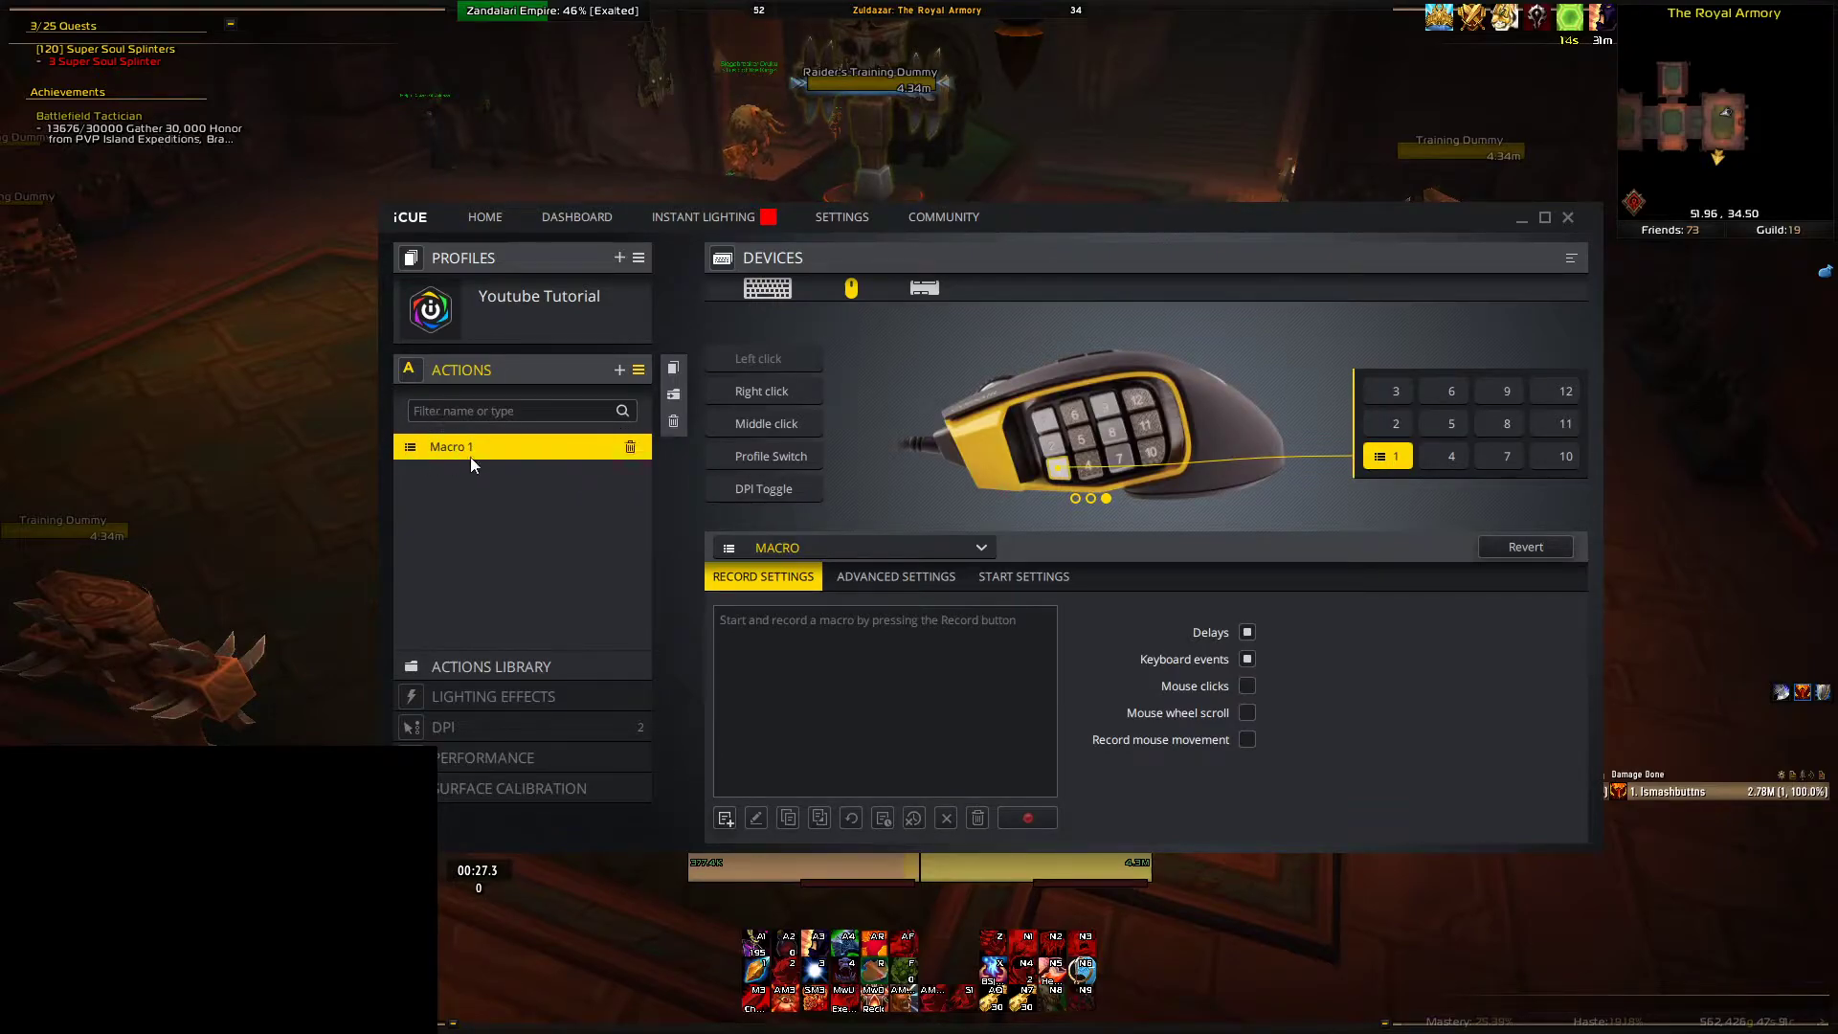
- Change the side button 1 action to a Numeric Keypad remap that sends Keypad 1 End
left_click(832, 545)
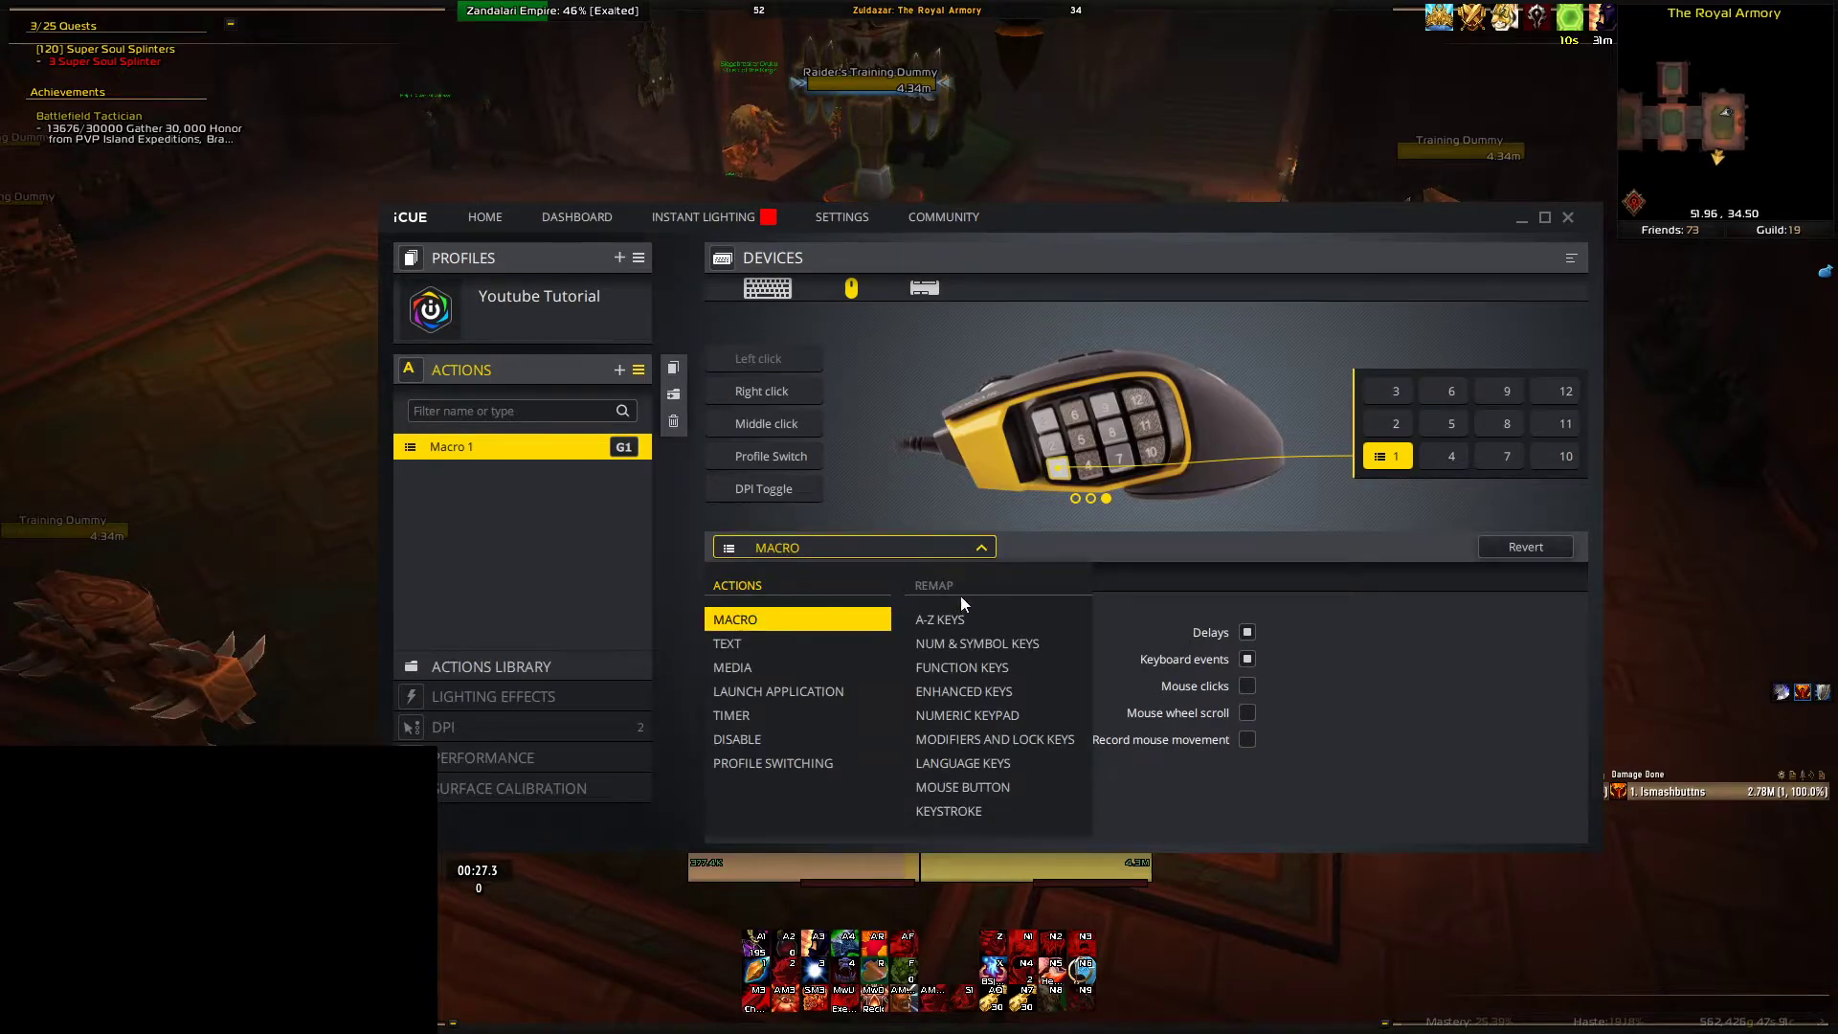
left_click(947, 718)
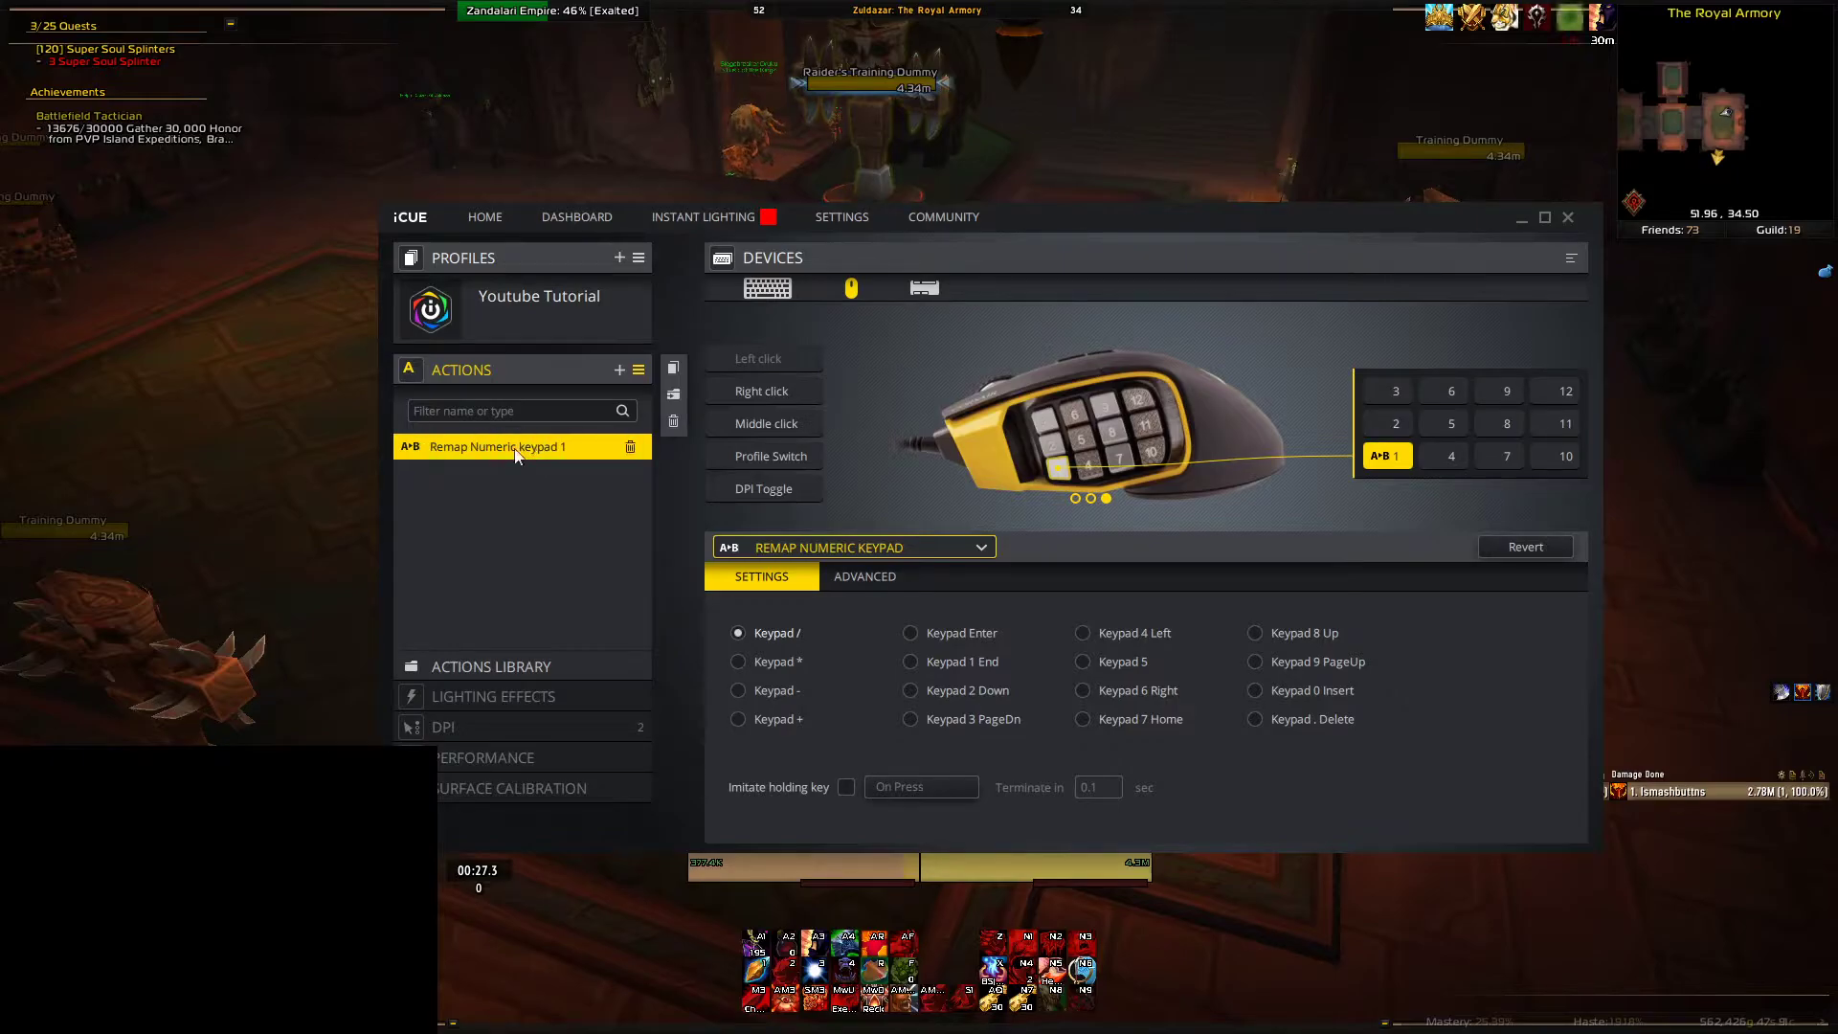
left_click(938, 658)
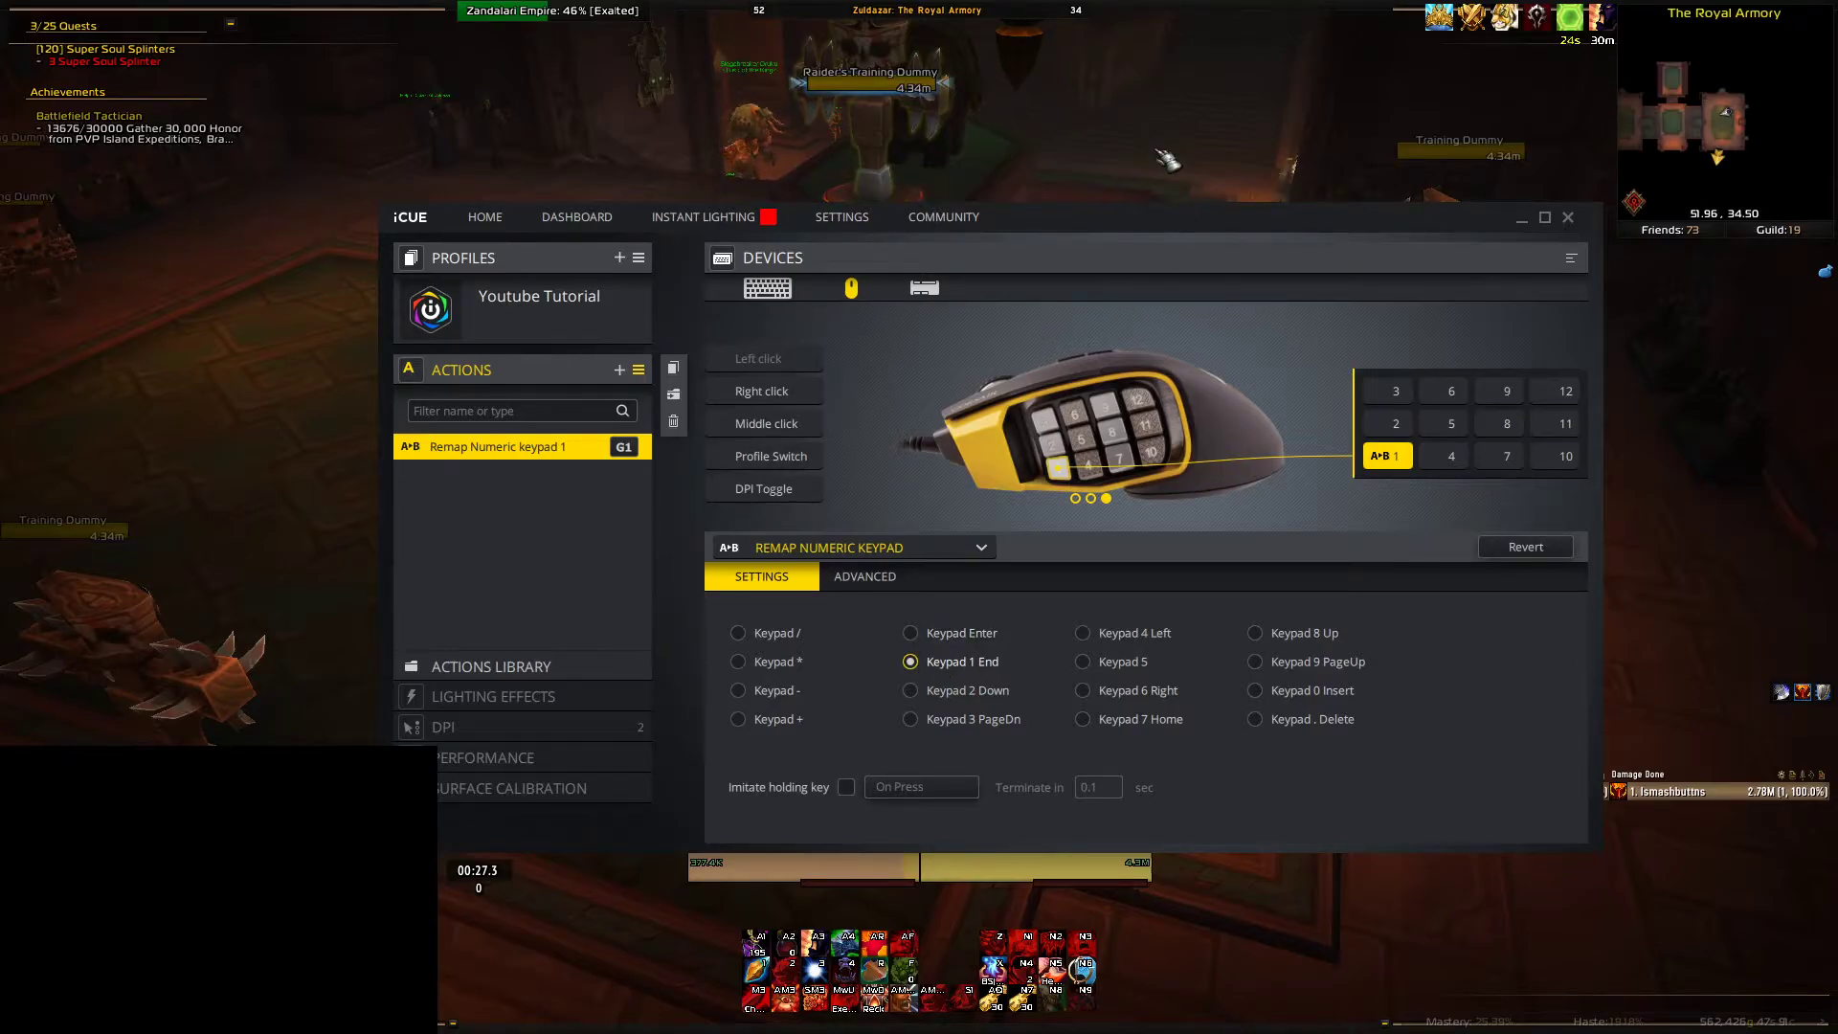
- Switch to World of Warcraft and test the remapped side button 1 repeatedly while facing the training dummy
left_click(1156, 150)
key("KP_1")
key("KP_1")
key("KP_1")
key("KP_1")
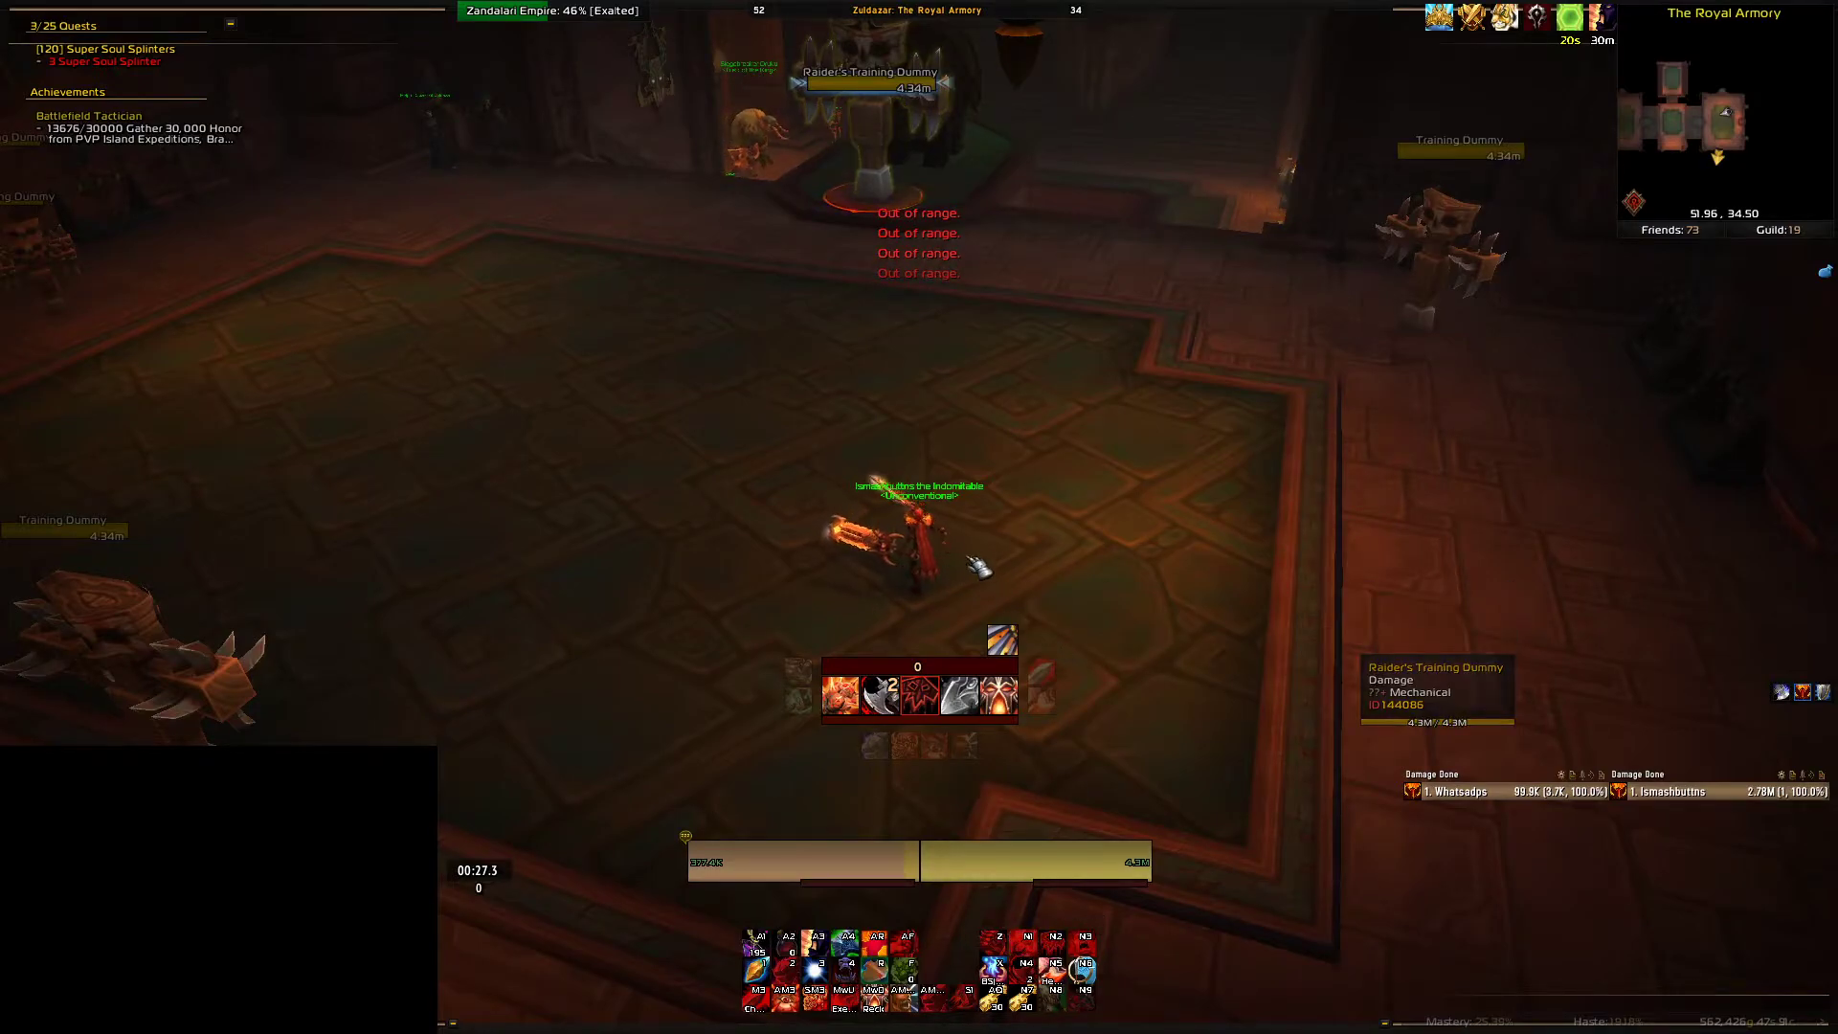
key("w")
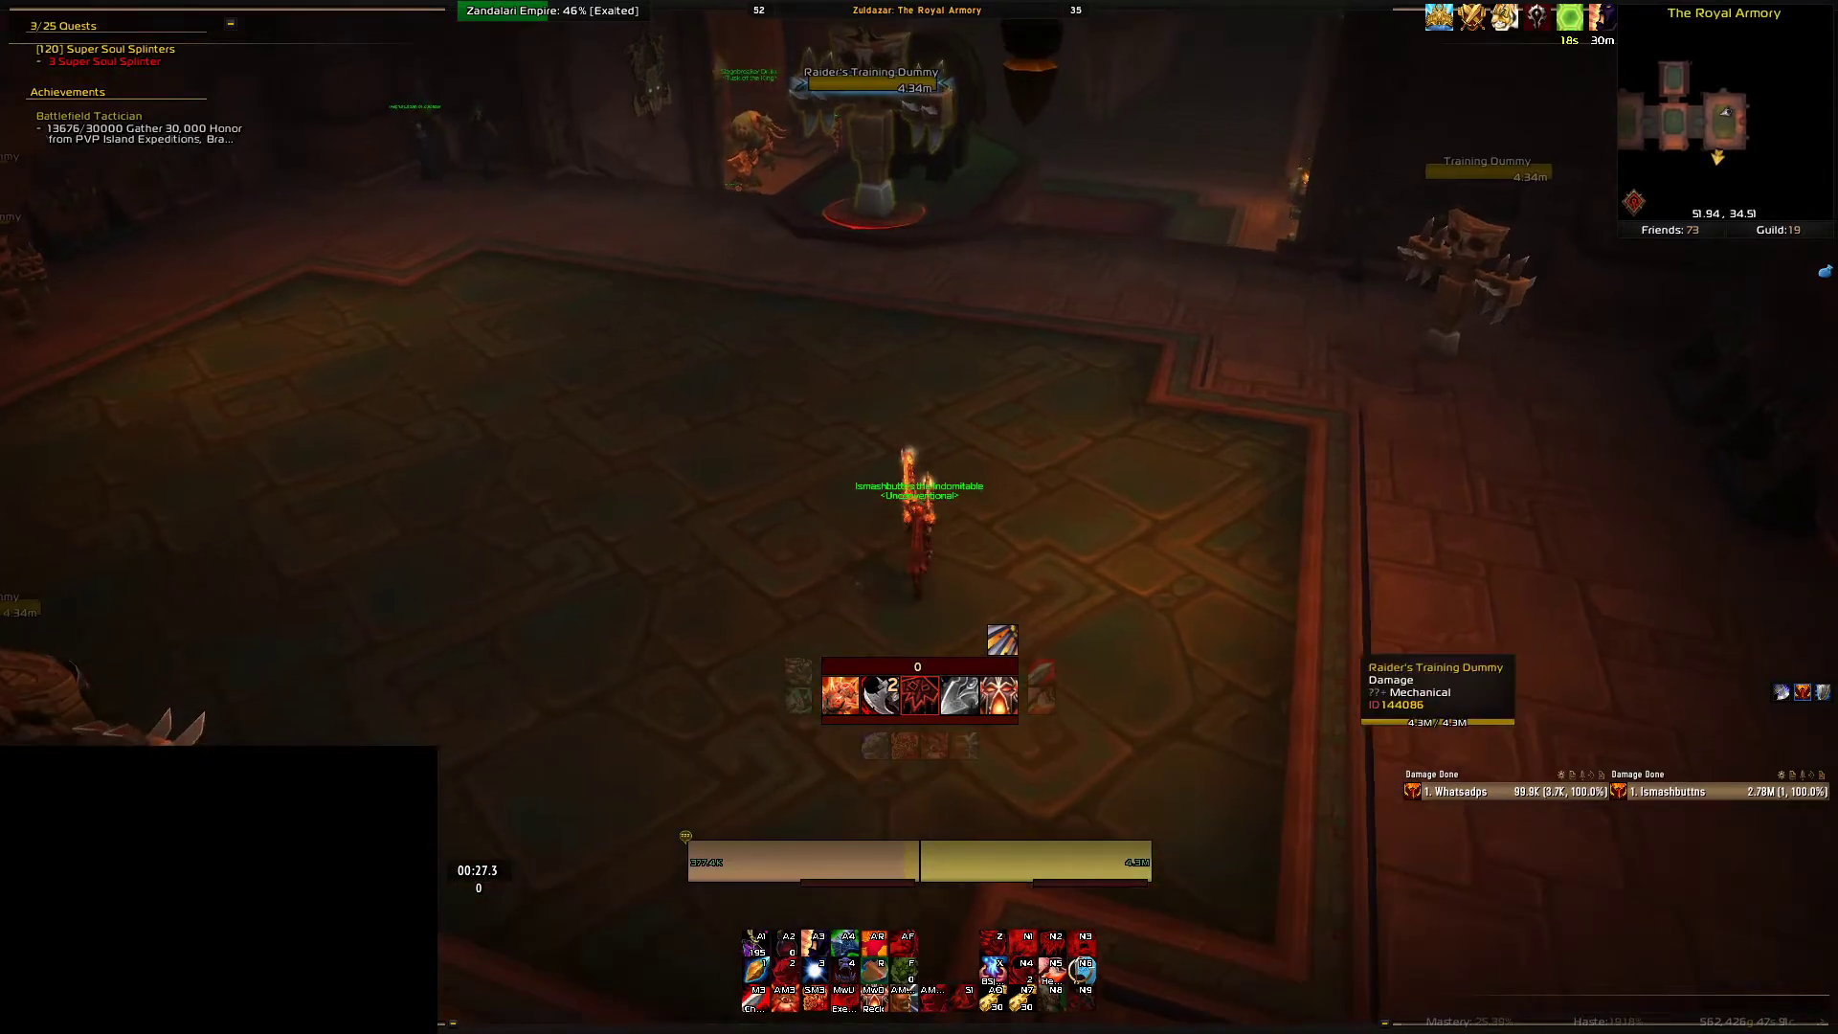
key("w")
key("KP_1")
key("KP_1")
key("KP_1")
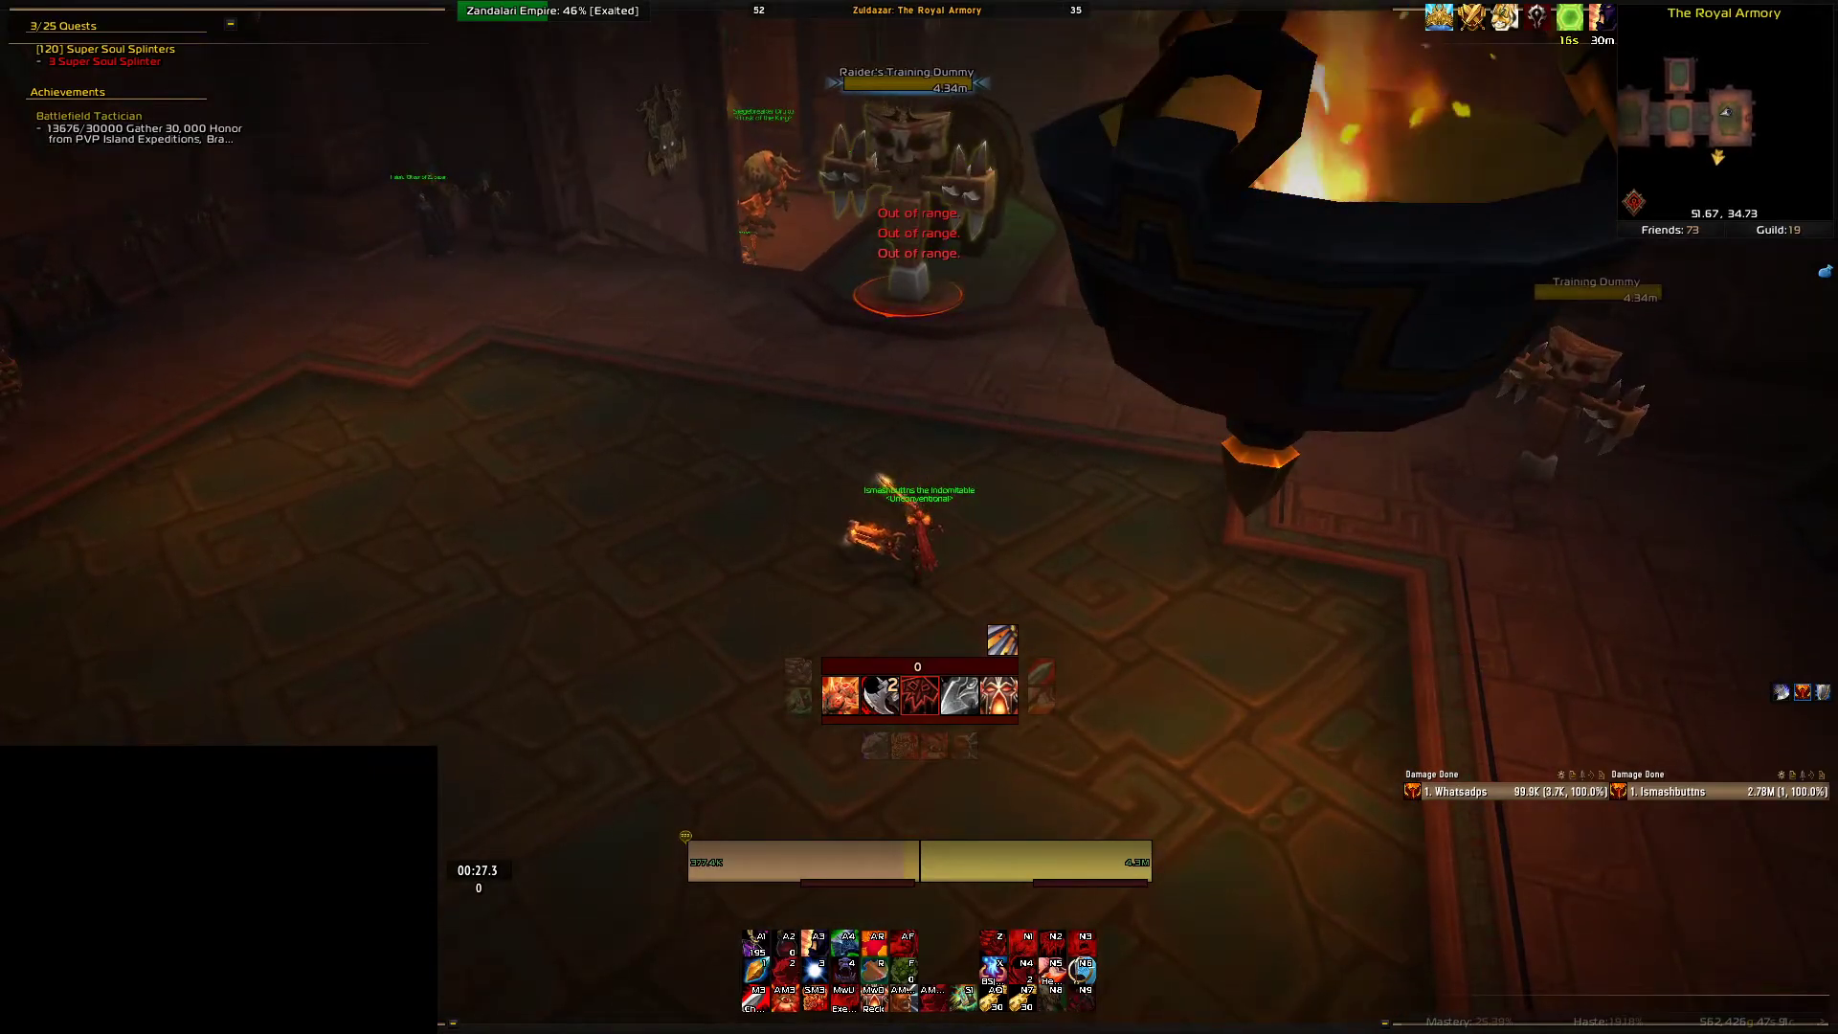
- Switch back to iCUE and reopen the Youtube Tutorial profile's actions list with the Keypad 1 remap
key("alt+Tab")
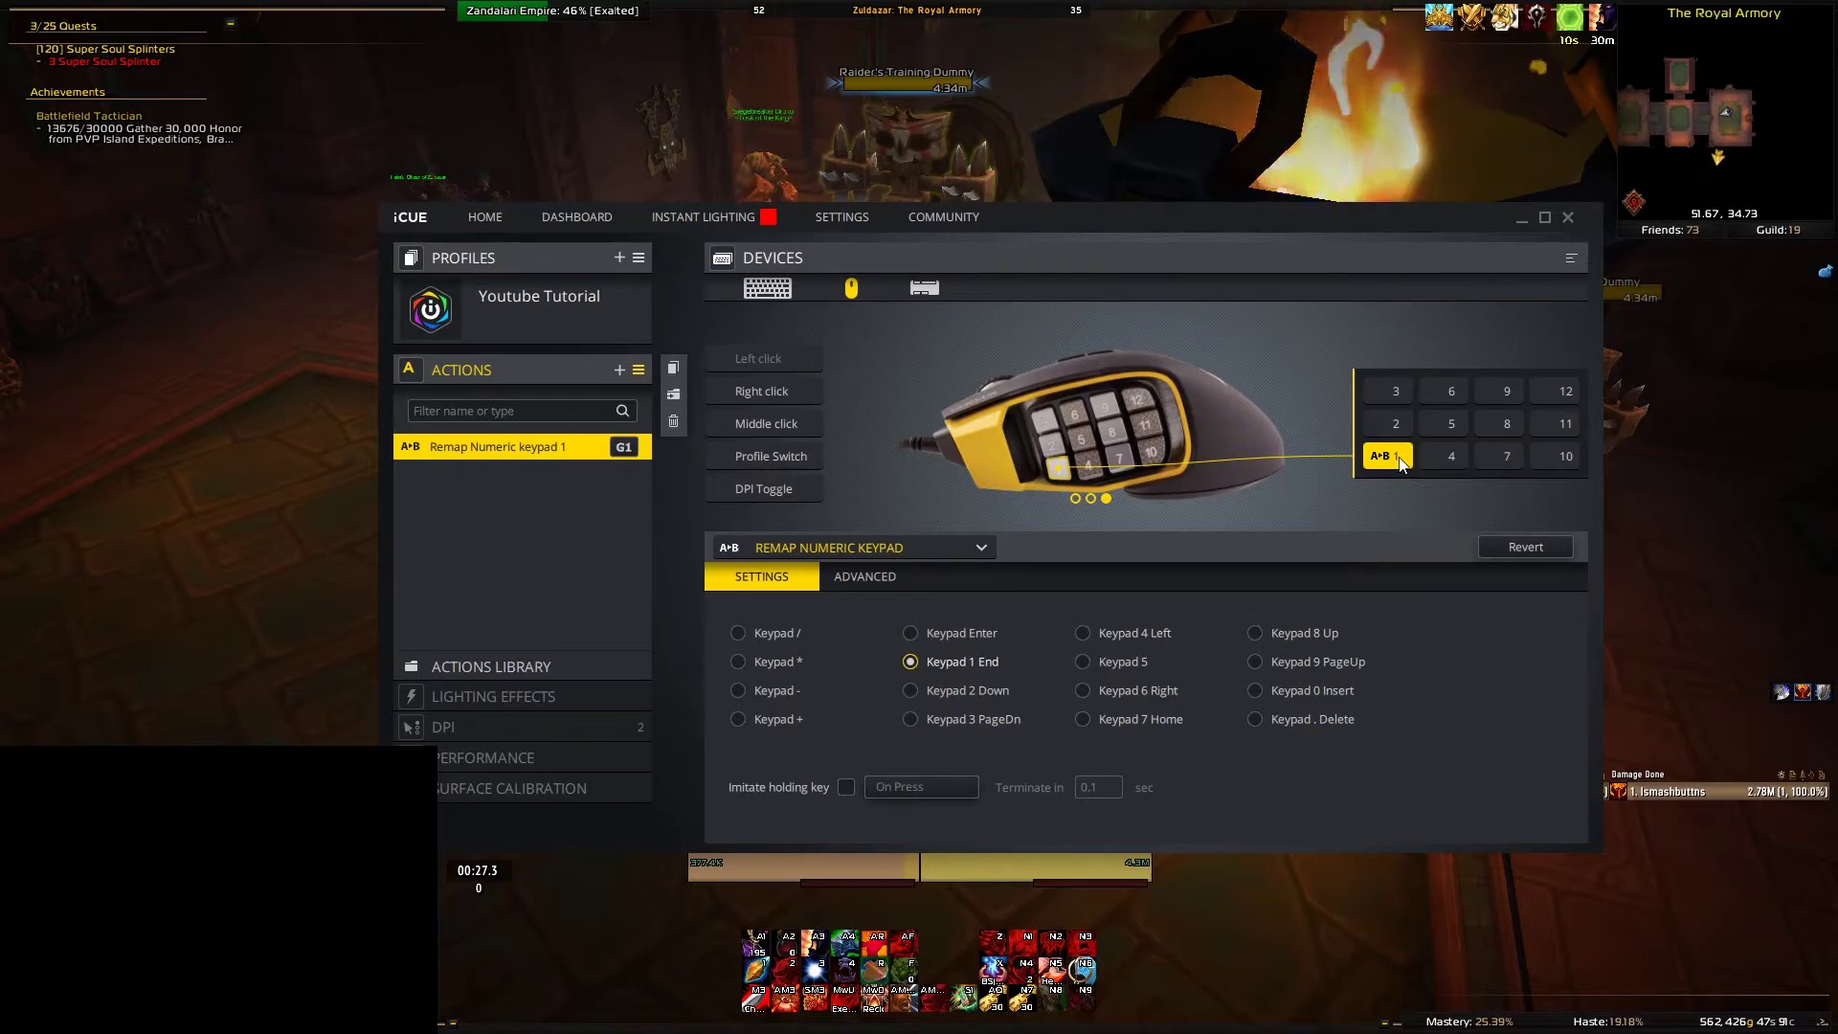
left_click(571, 364)
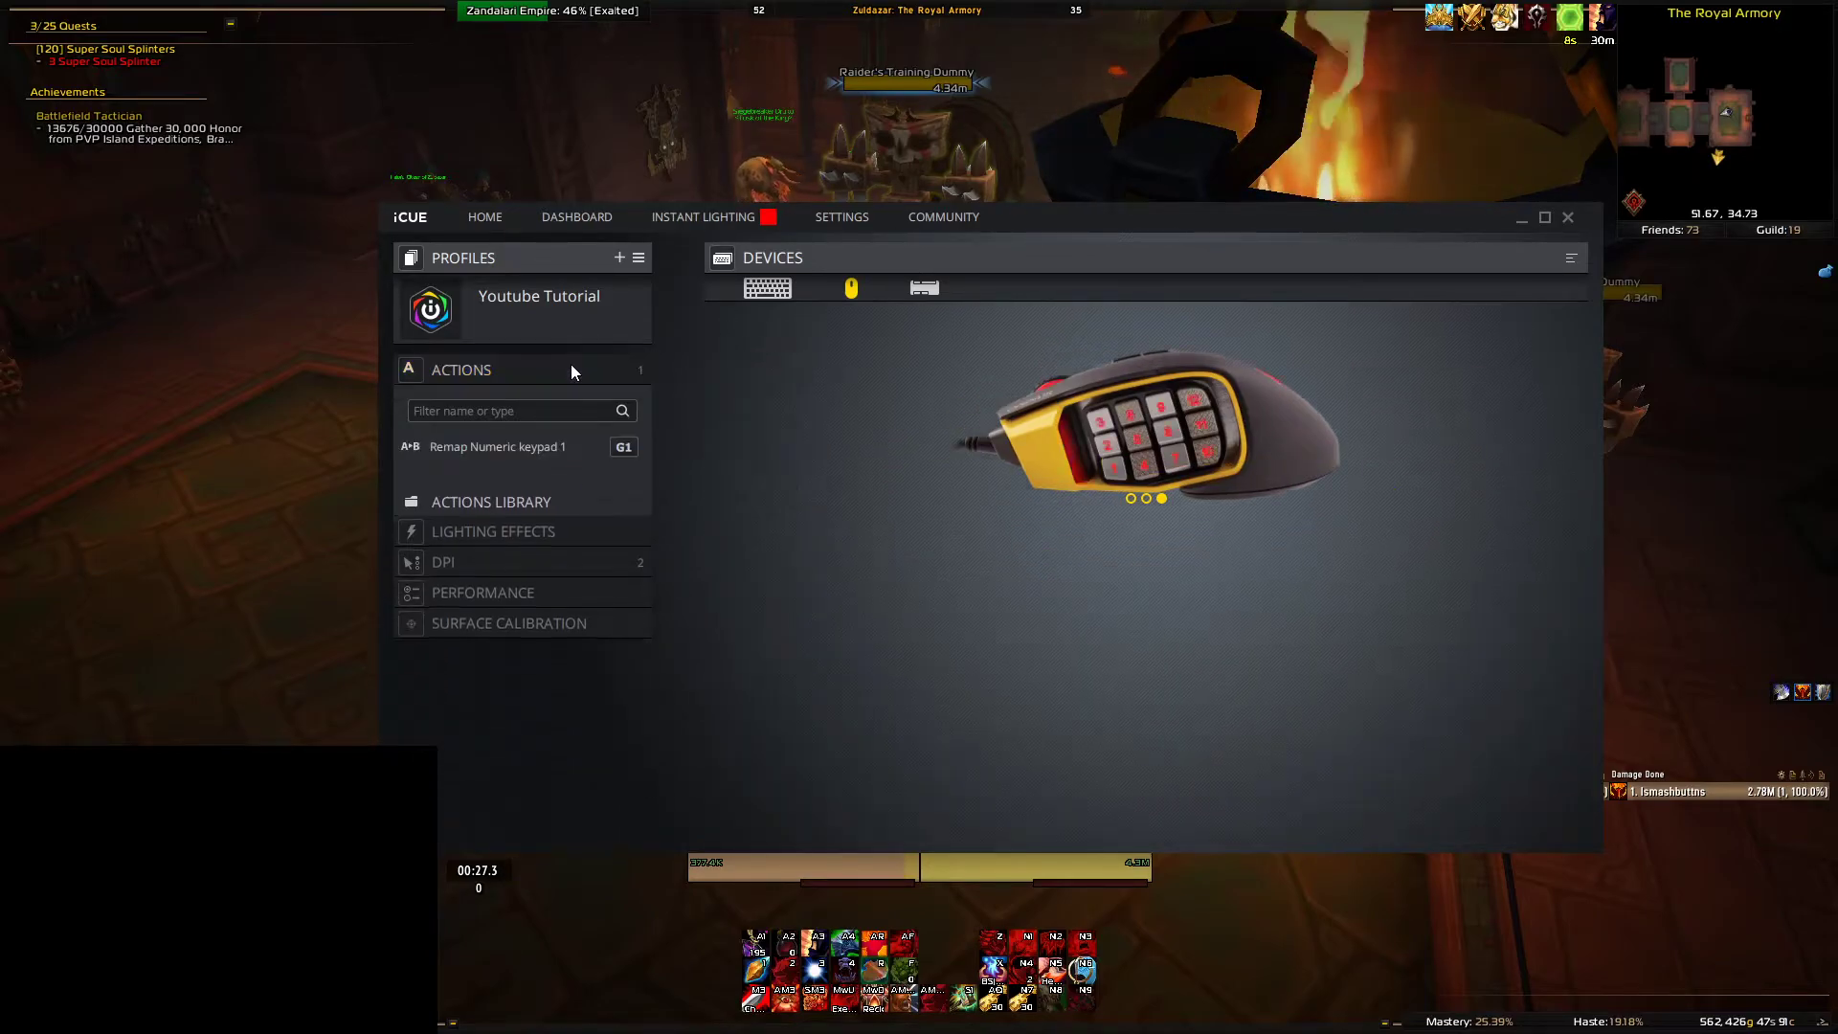
left_click(571, 364)
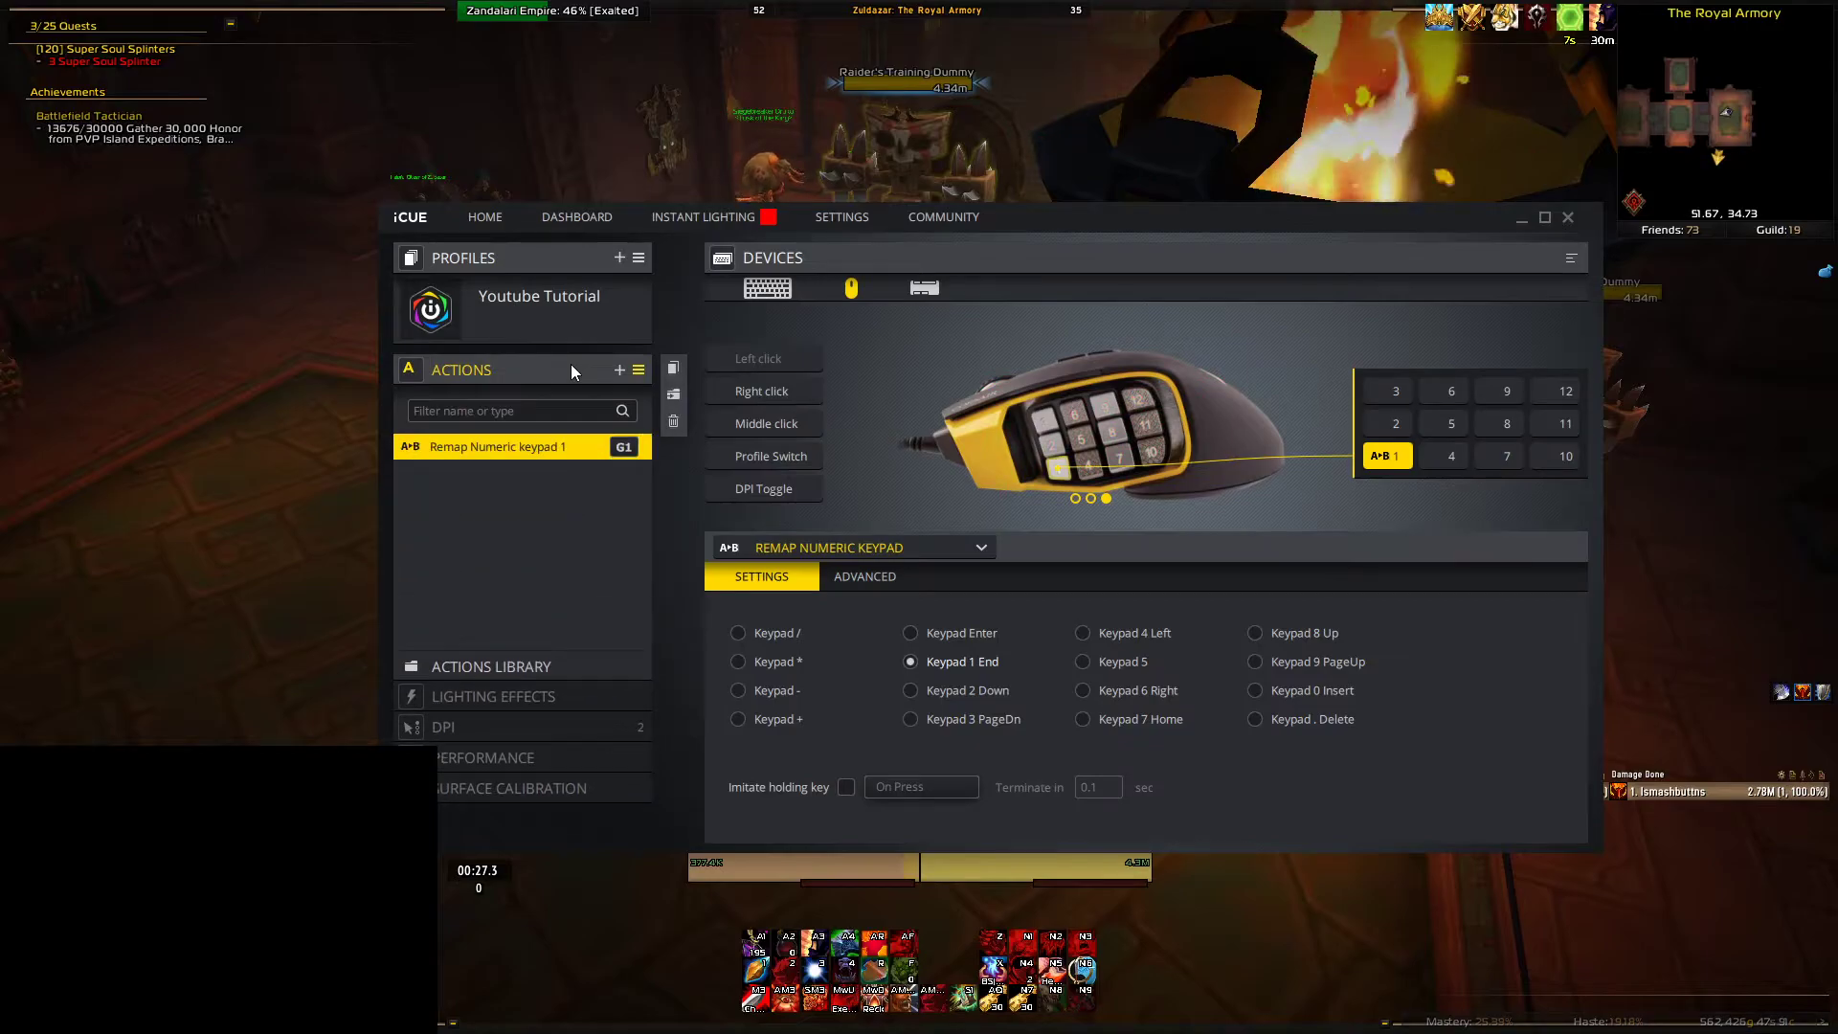
- Add a second action as a Numeric Keypad remap sending Keypad 2 Down and assign it to side button 2 of the mouse
left_click(619, 369)
left_click_drag(492, 448, 488, 503)
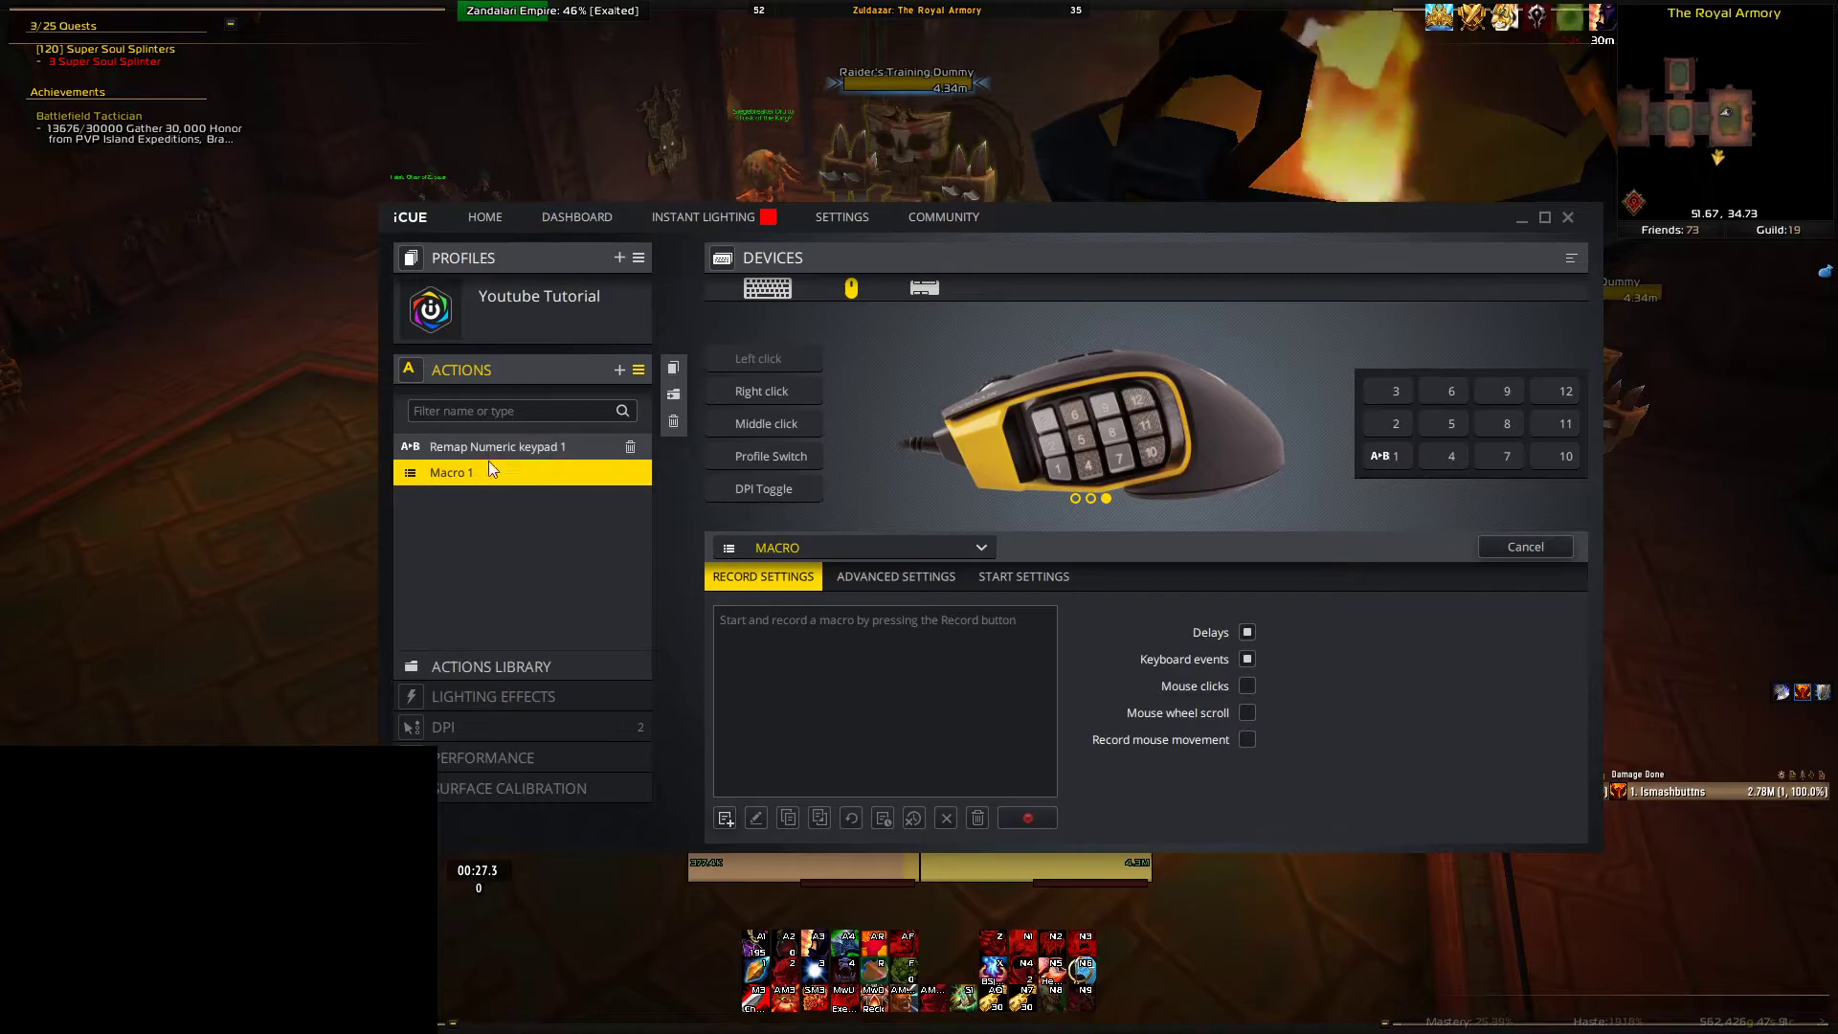
left_click(980, 549)
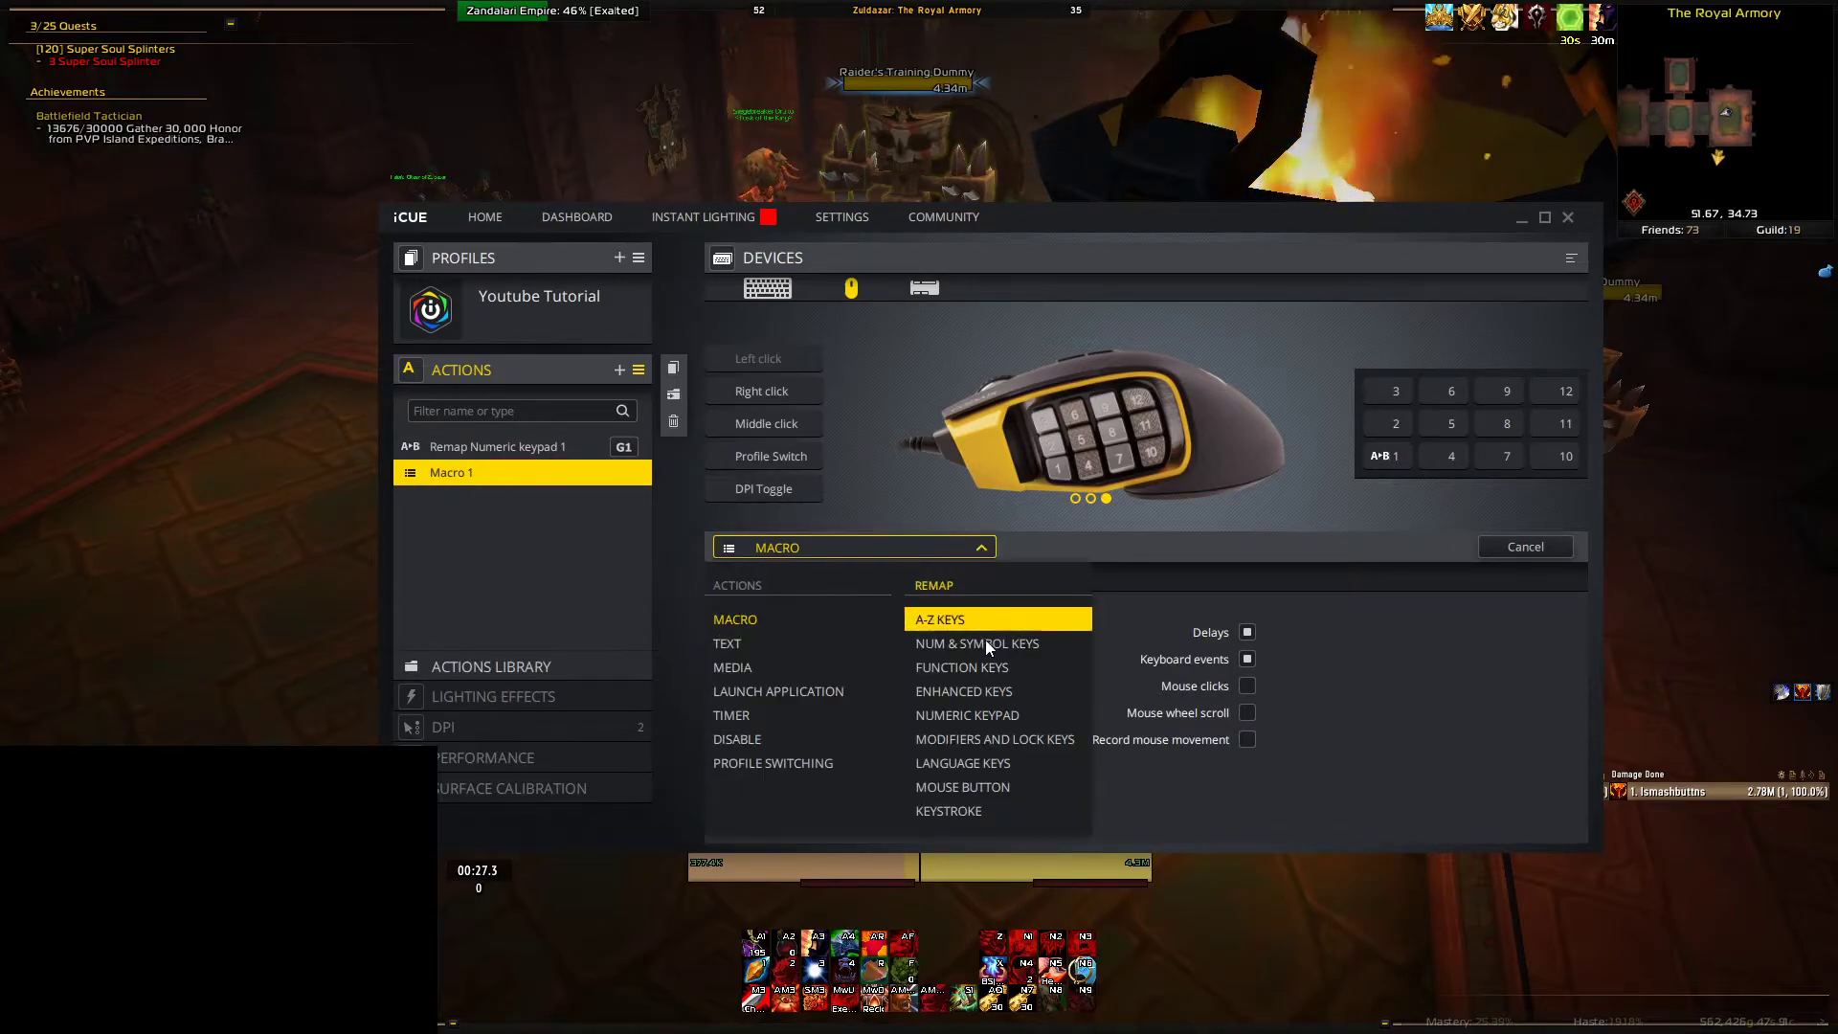
left_click(986, 717)
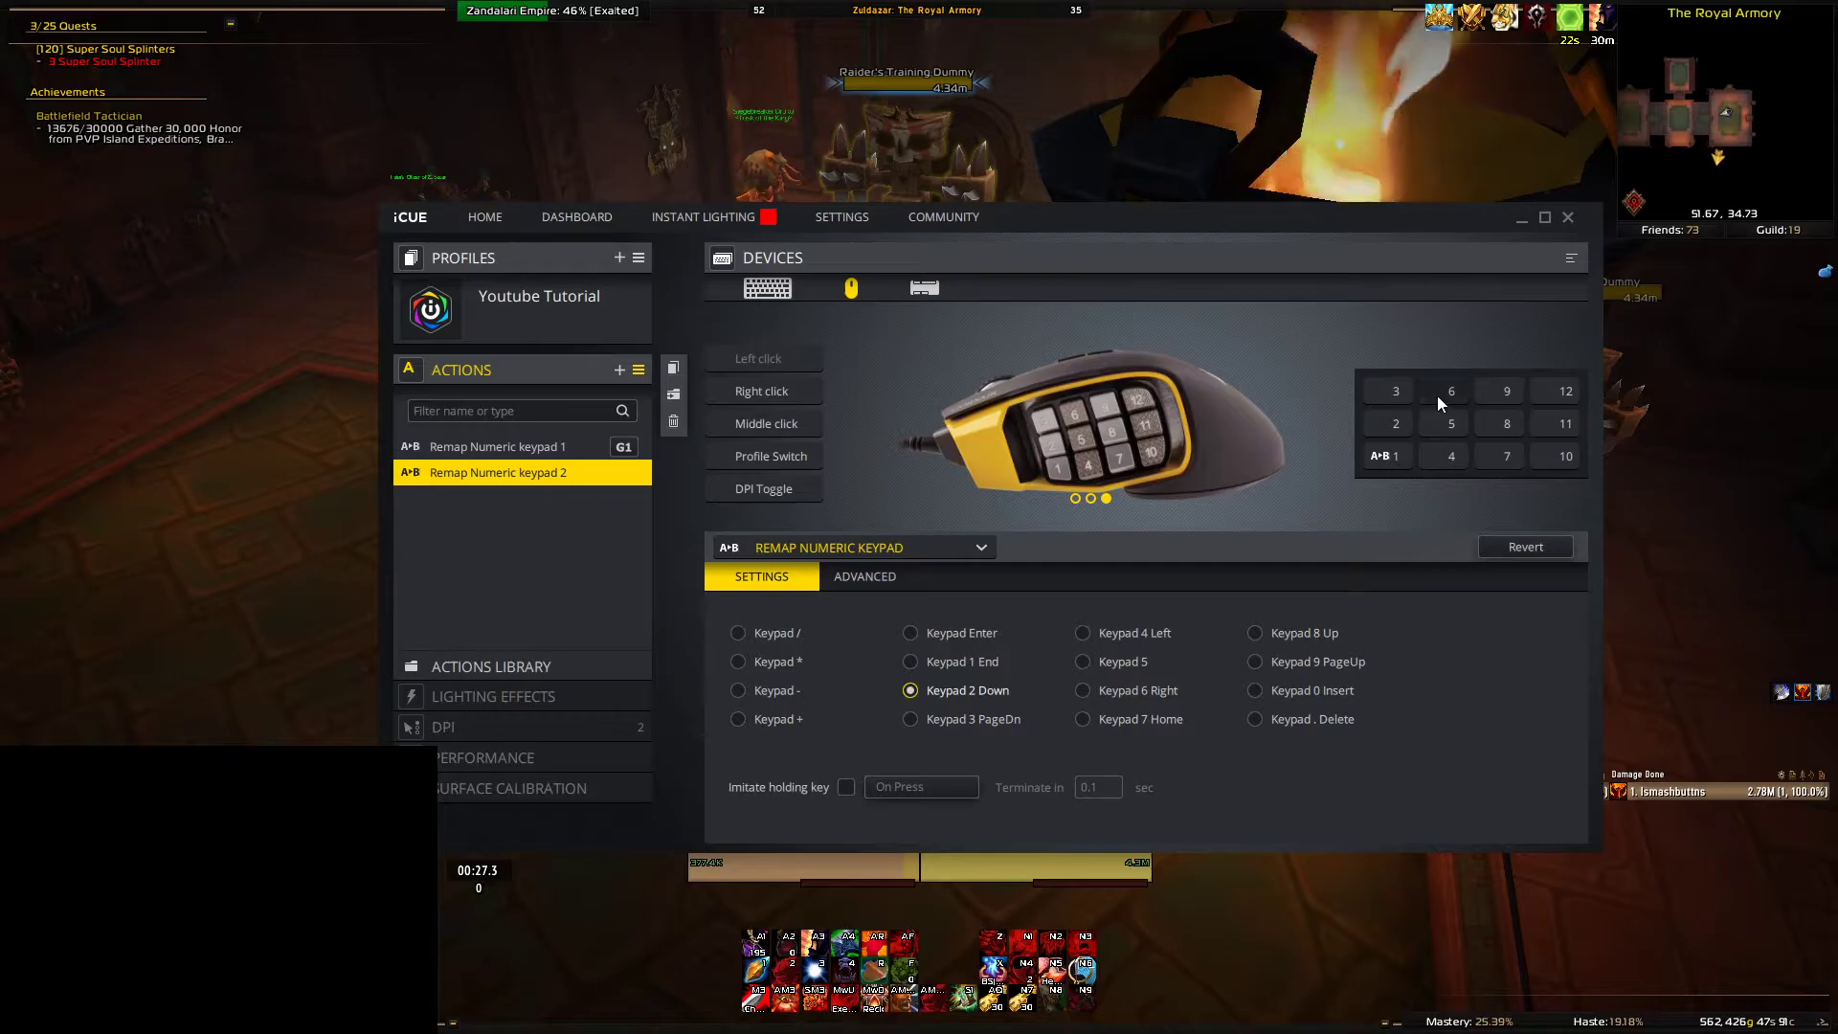
left_click(1382, 427)
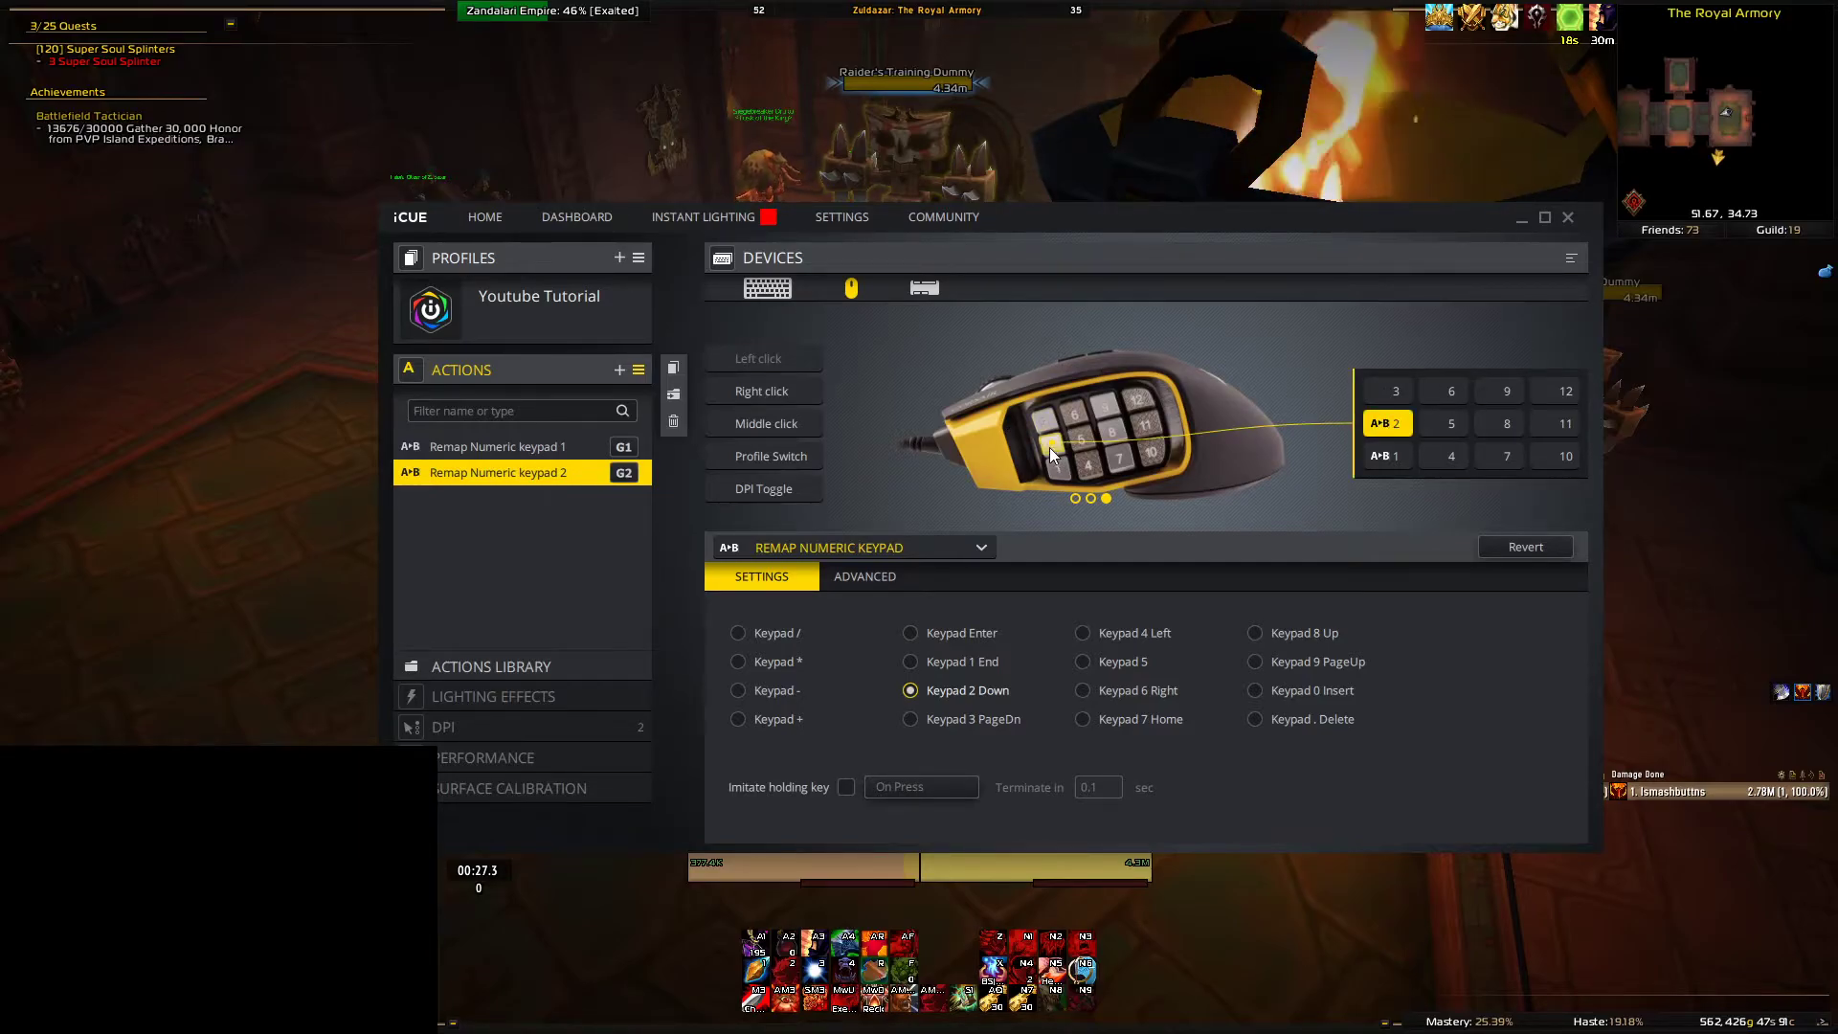
- Switch to World of Warcraft, approach the Raider's Training Dummy and test the remapped side buttons 1 and 2 on it
left_click(328, 549)
key("w")
key("KP_1")
key("KP_2")
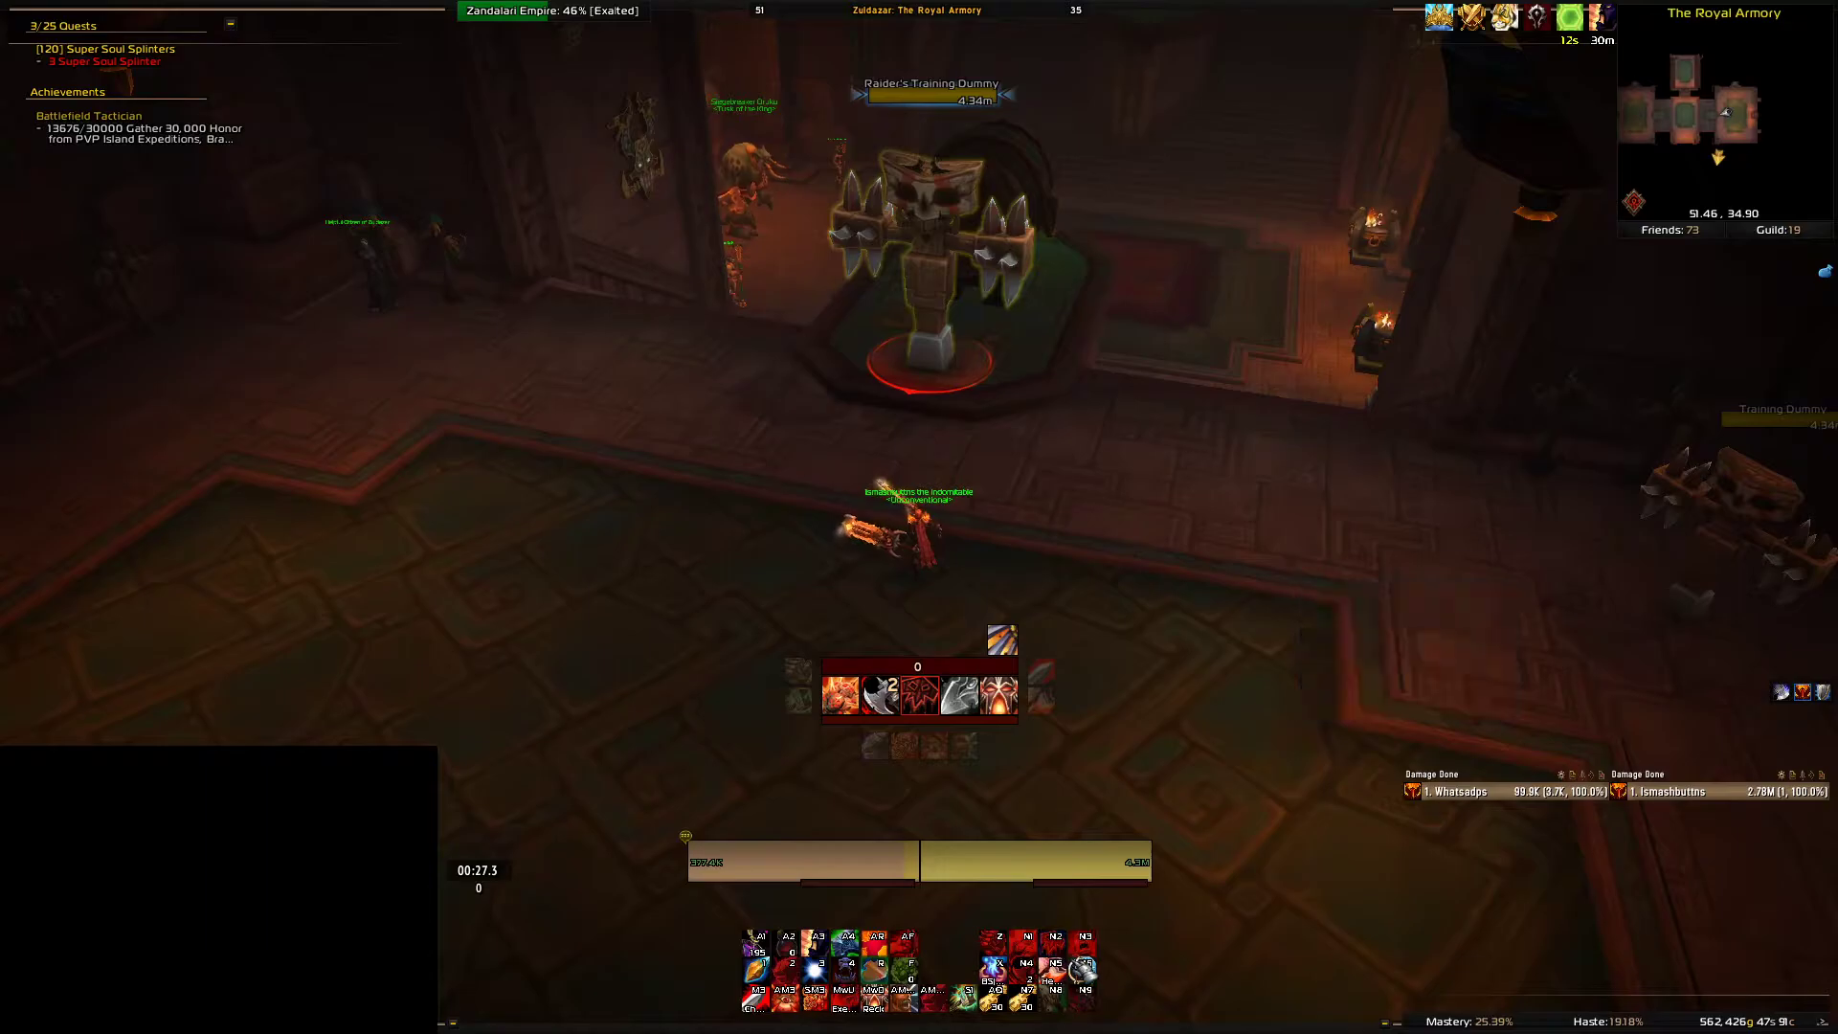
key("w")
key("KP_1")
key("KP_1")
key("KP_1")
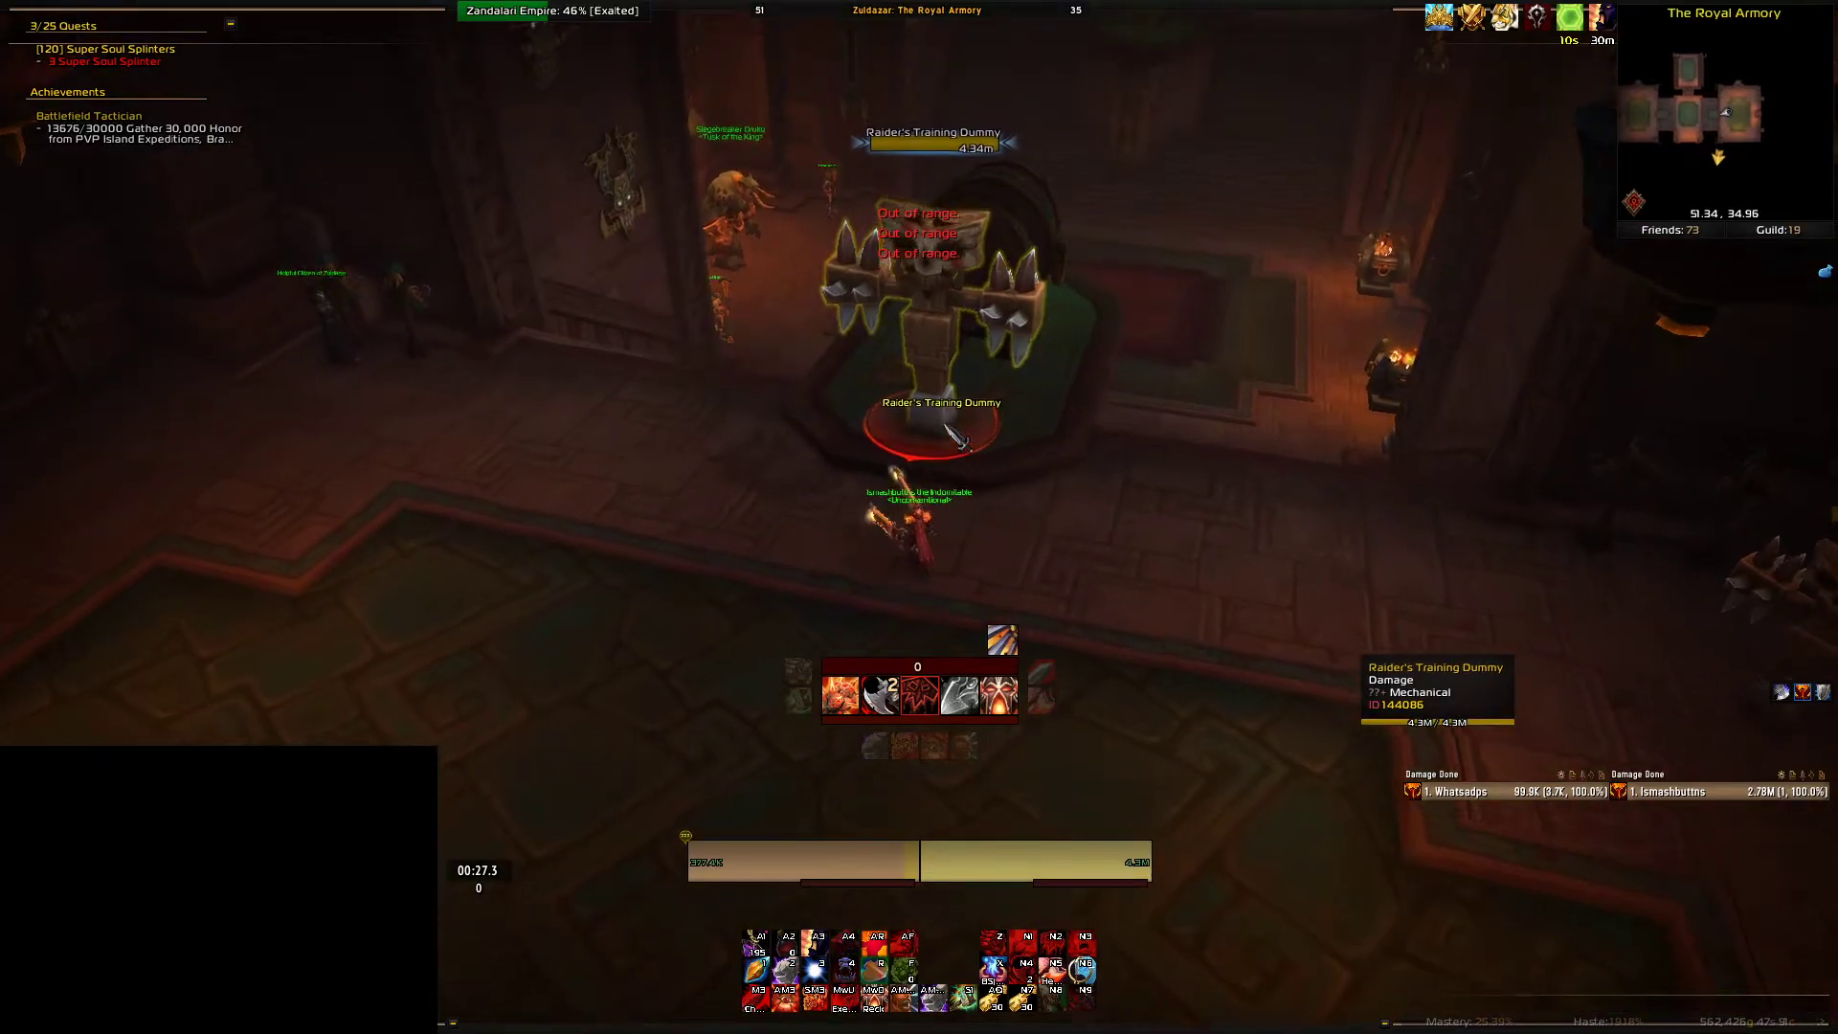
key("w")
key("KP_1")
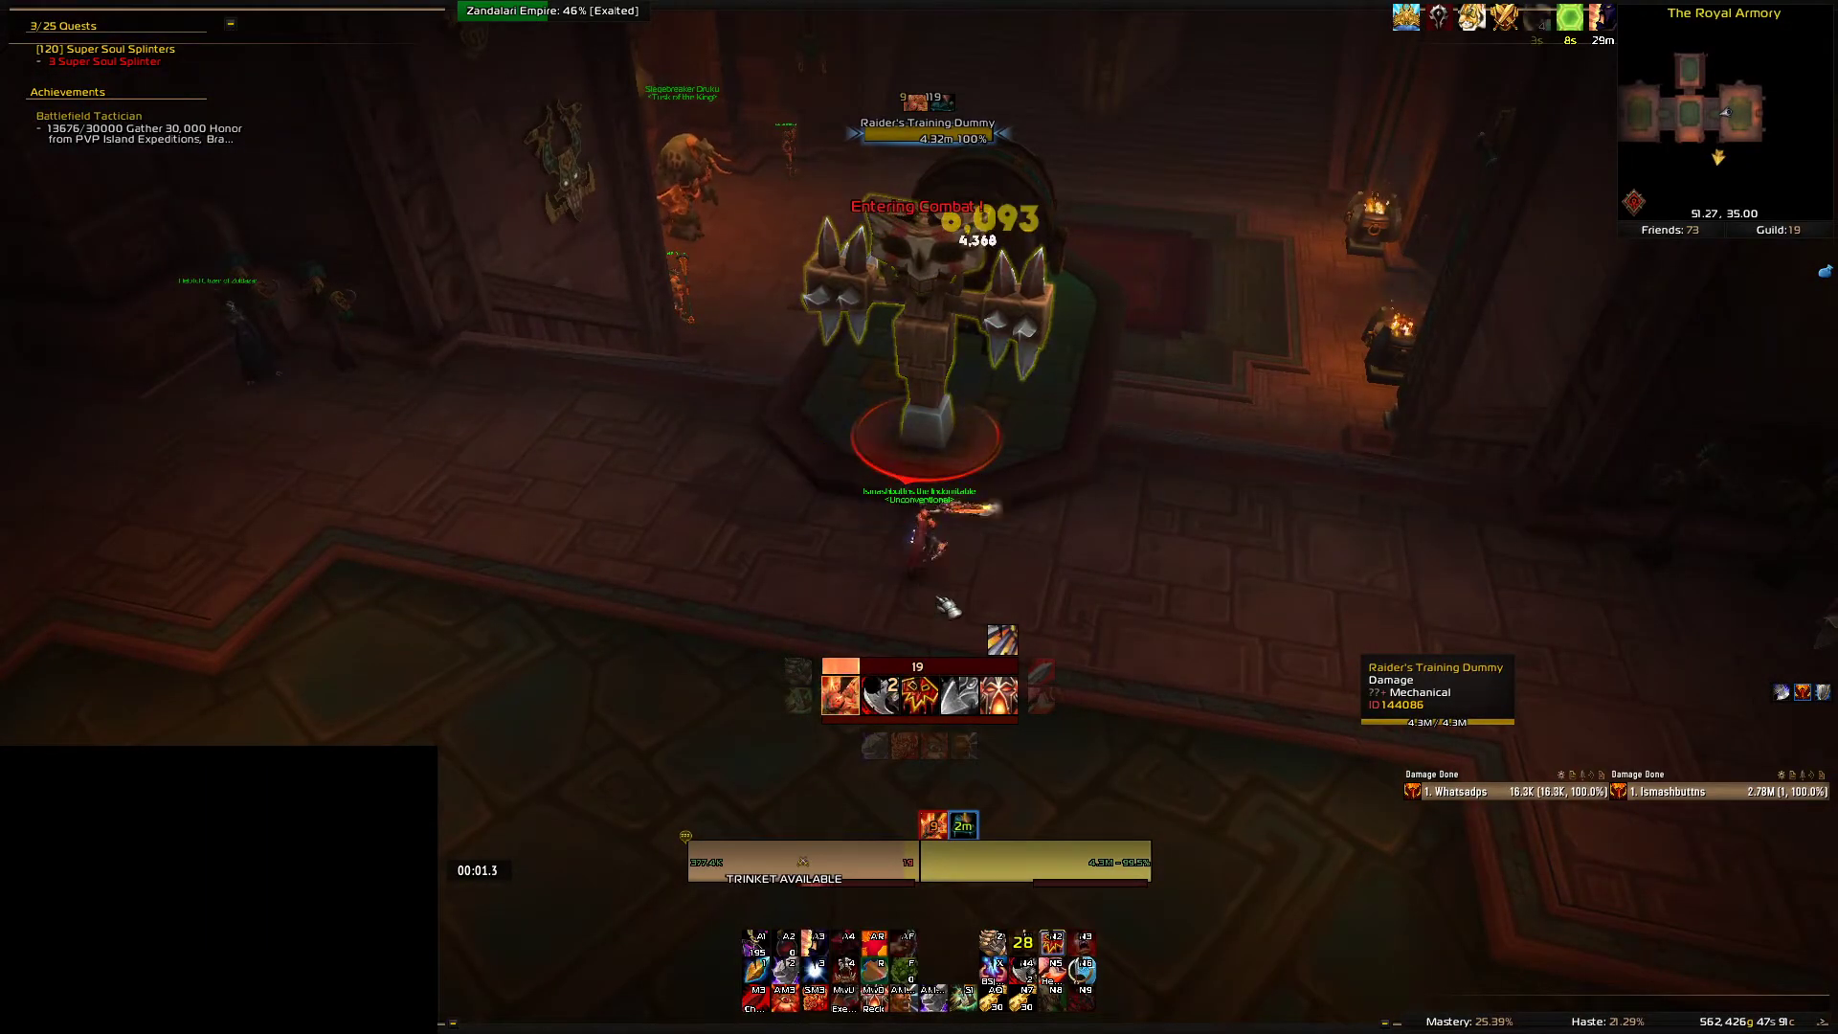